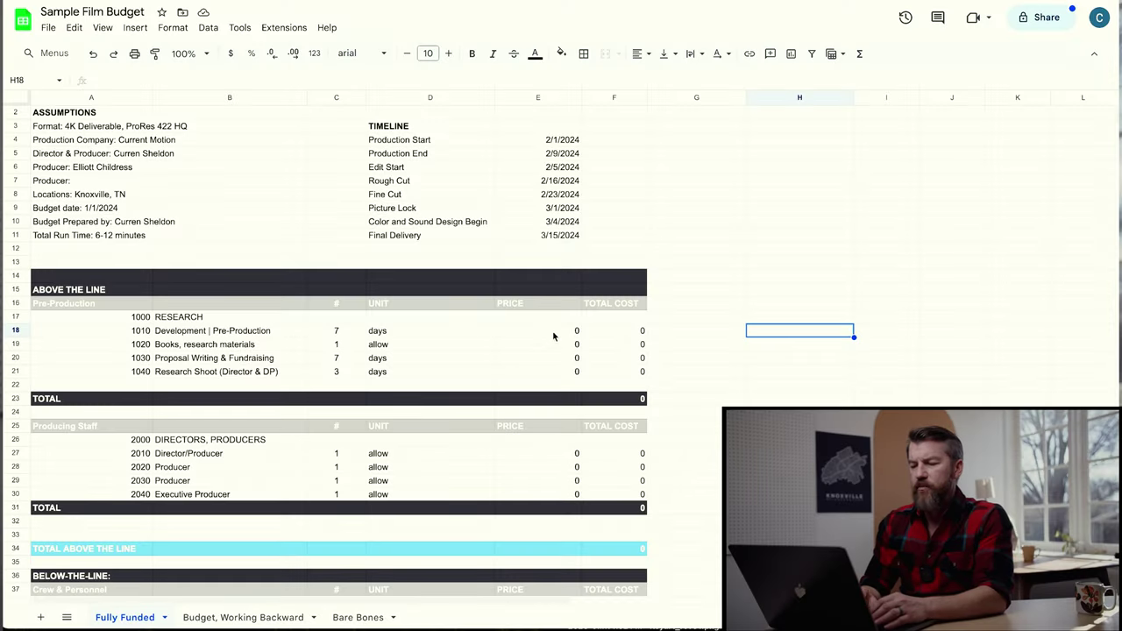
# - Set the Development | Pre-Production line to 5 days at a price of 750
pyautogui.click(339, 330)
pyautogui.write('5')
pyautogui.press('Return')
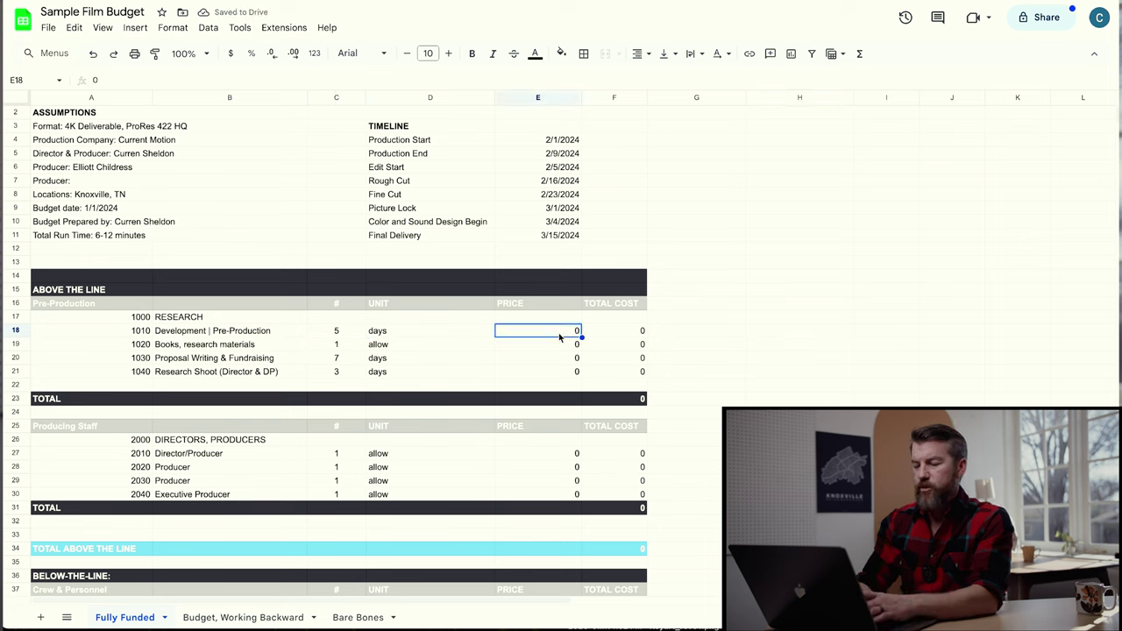
pyautogui.write('750')
pyautogui.press('Return')
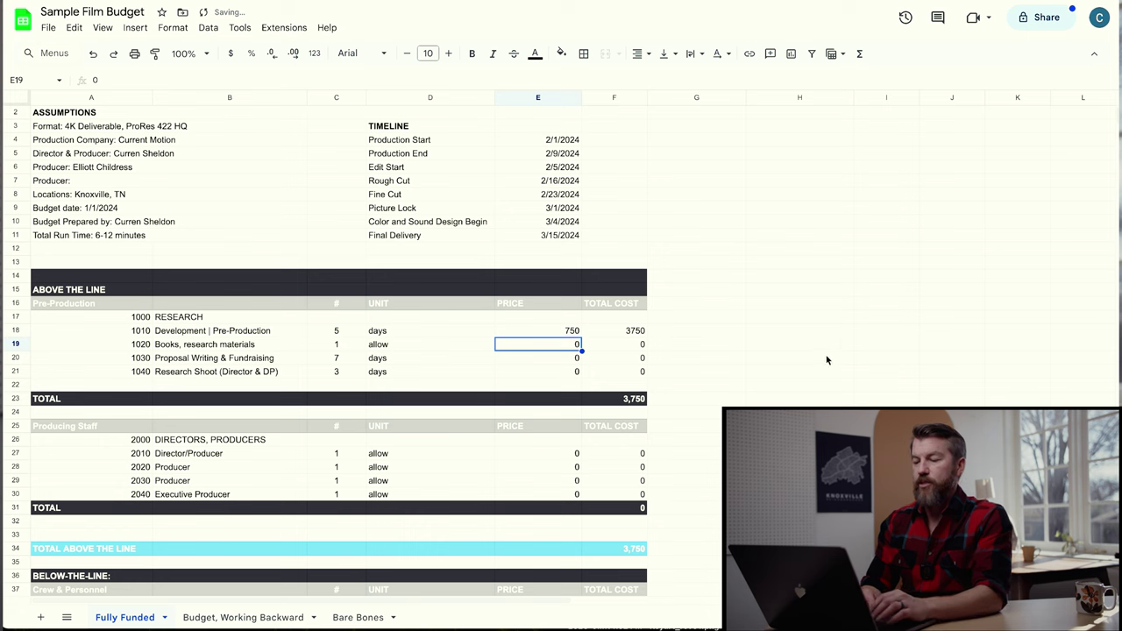
# - In the Producing Staff section, set the Director/Producer price to 5000 and the first Producer price (line 2020) to 3500
pyautogui.scroll(-1, 738, 347)
pyautogui.scroll(-4, 676, 348)
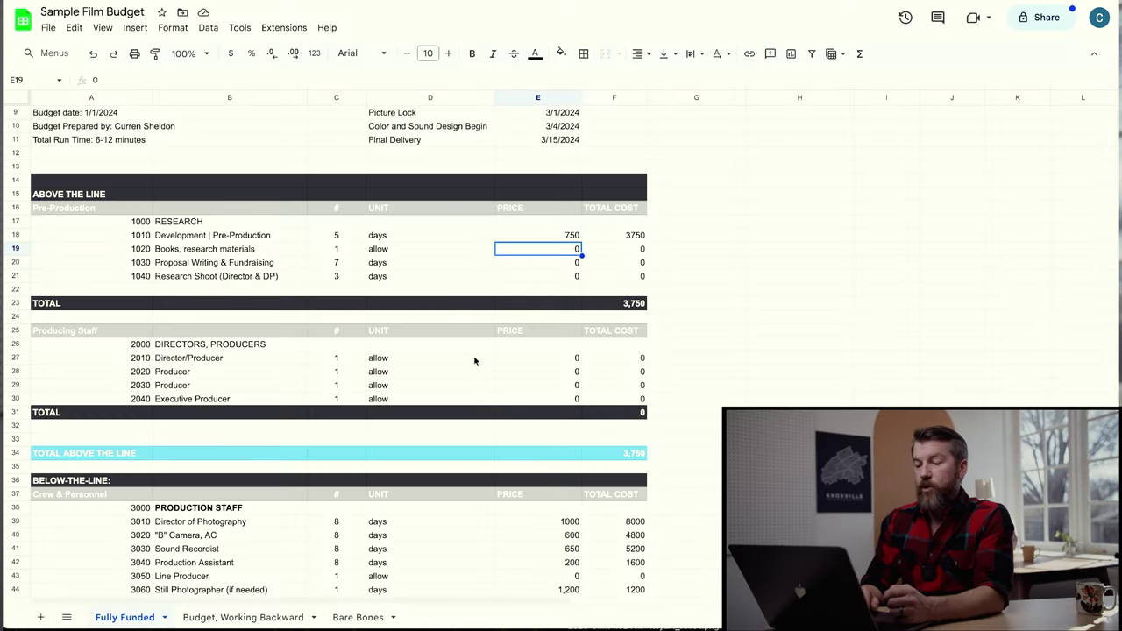
pyautogui.click(571, 363)
pyautogui.write('5000')
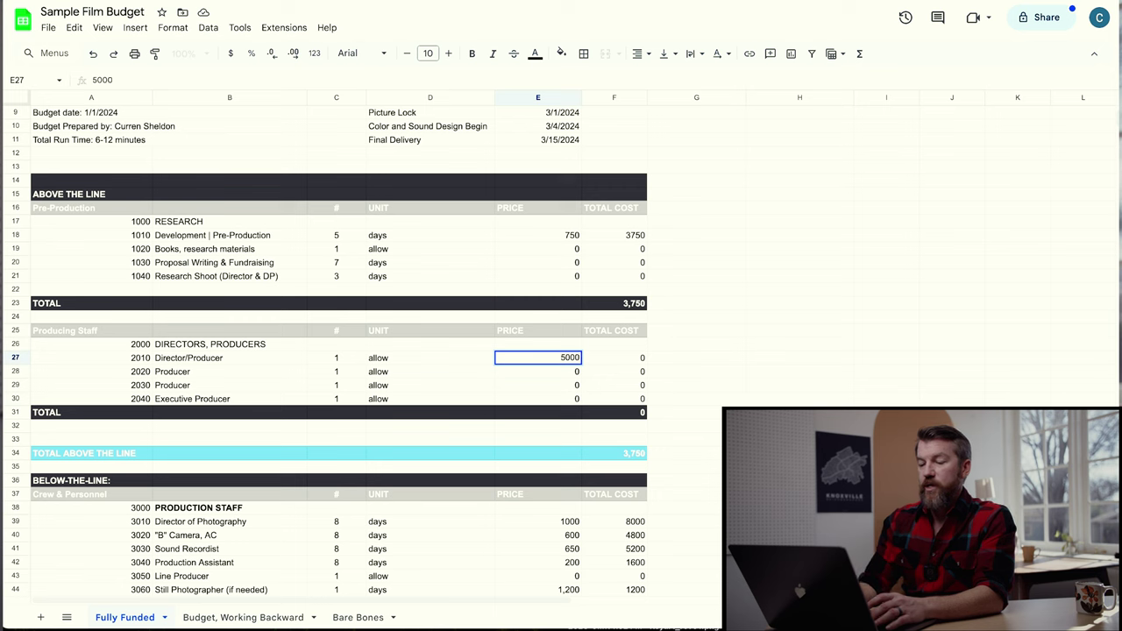
pyautogui.press('Return')
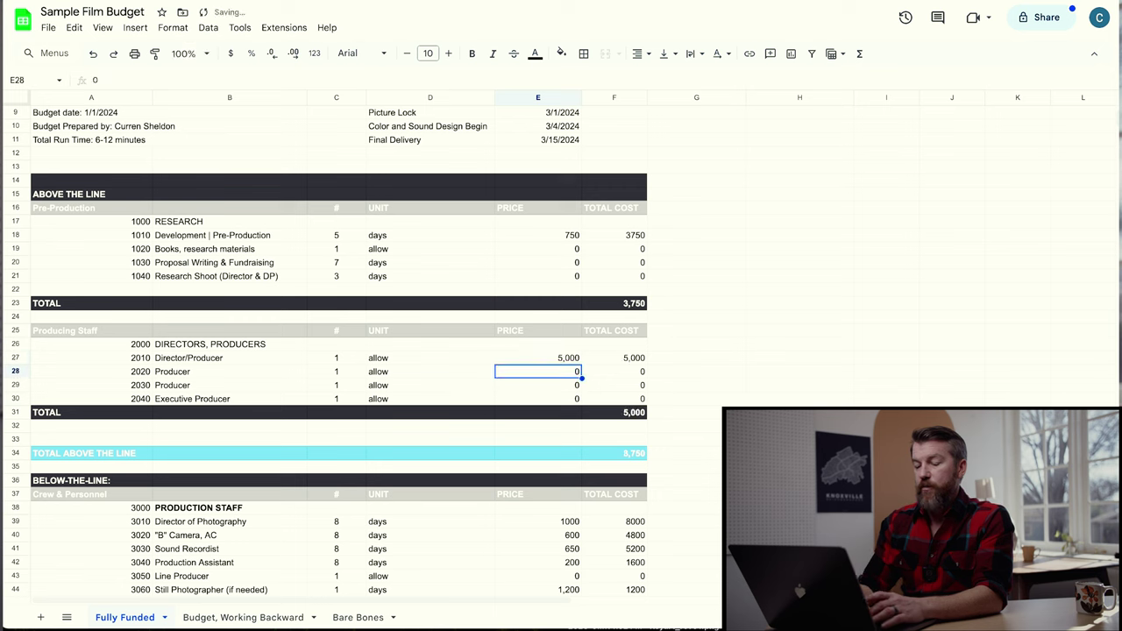
pyautogui.write('35')
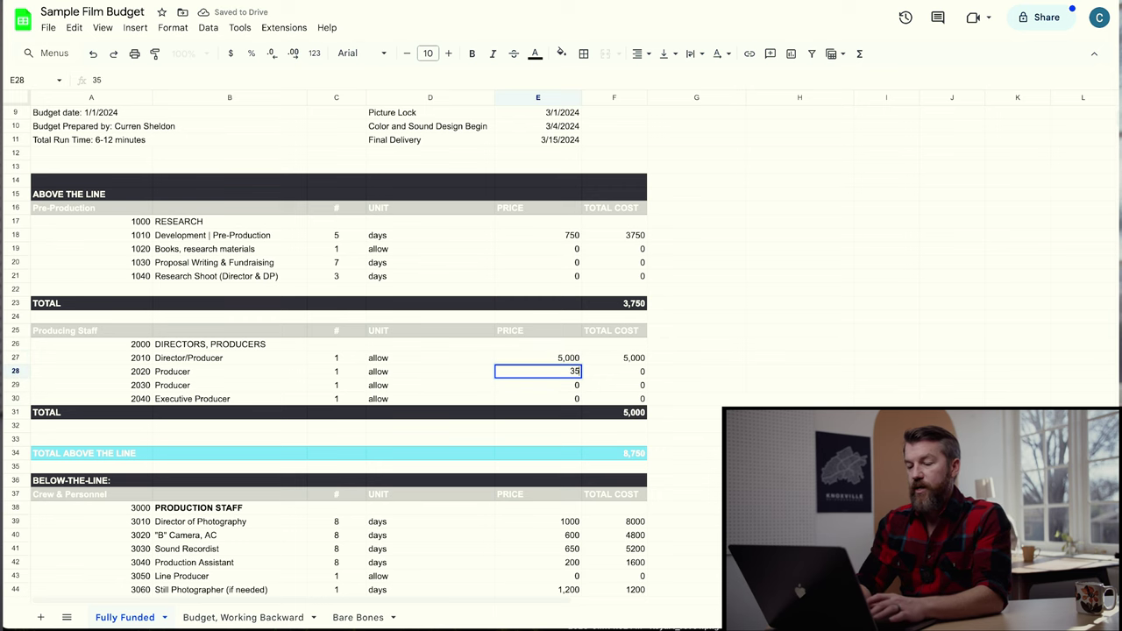
pyautogui.press('Return')
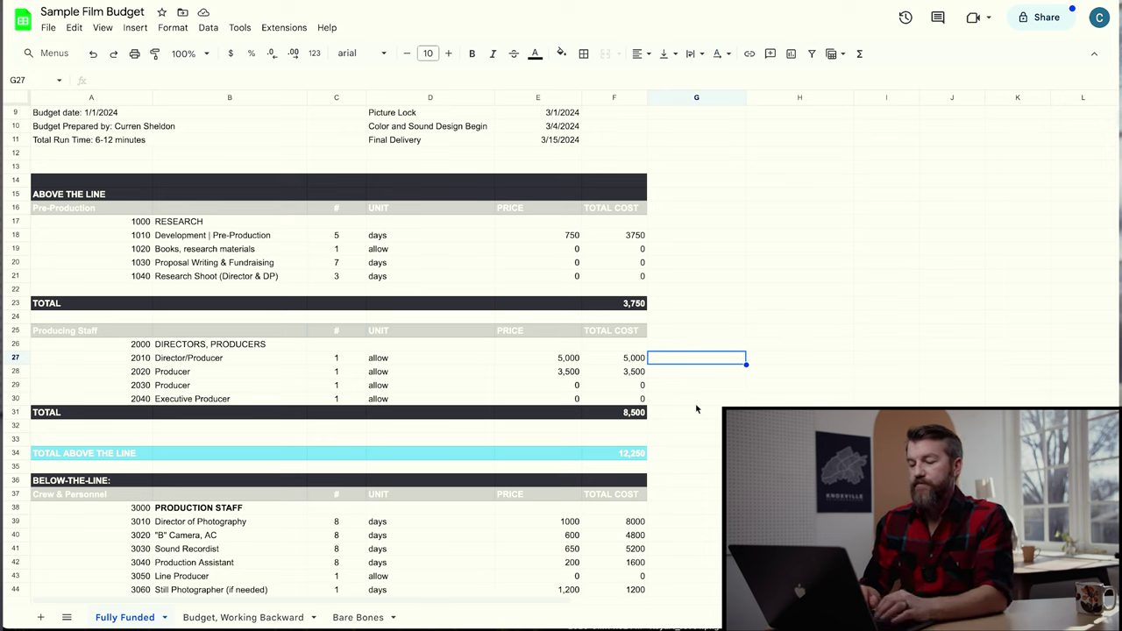
# - Check the above-the-line total and examine the day counts and rates of the production staff under Crew & Personnel
pyautogui.click(624, 453)
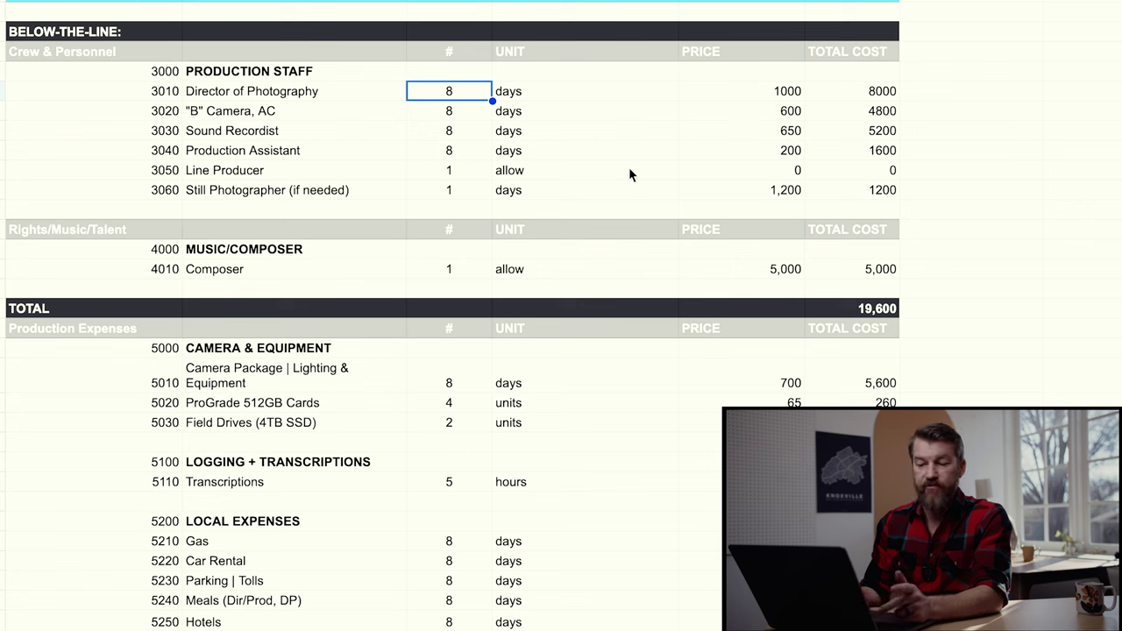
pyautogui.press('Down')
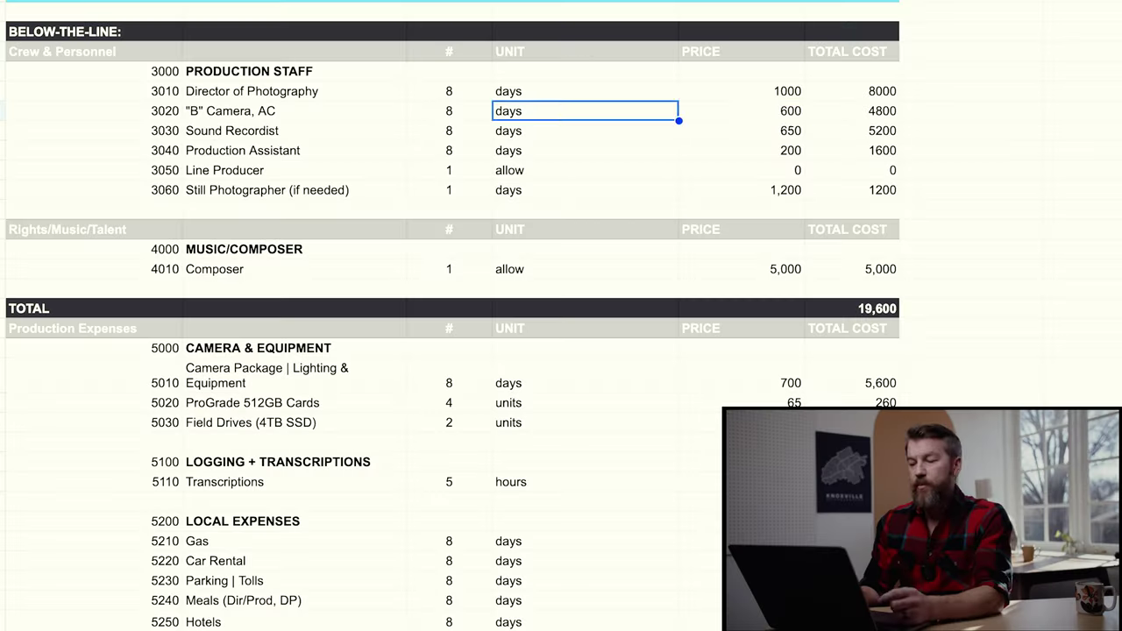
pyautogui.click(741, 110)
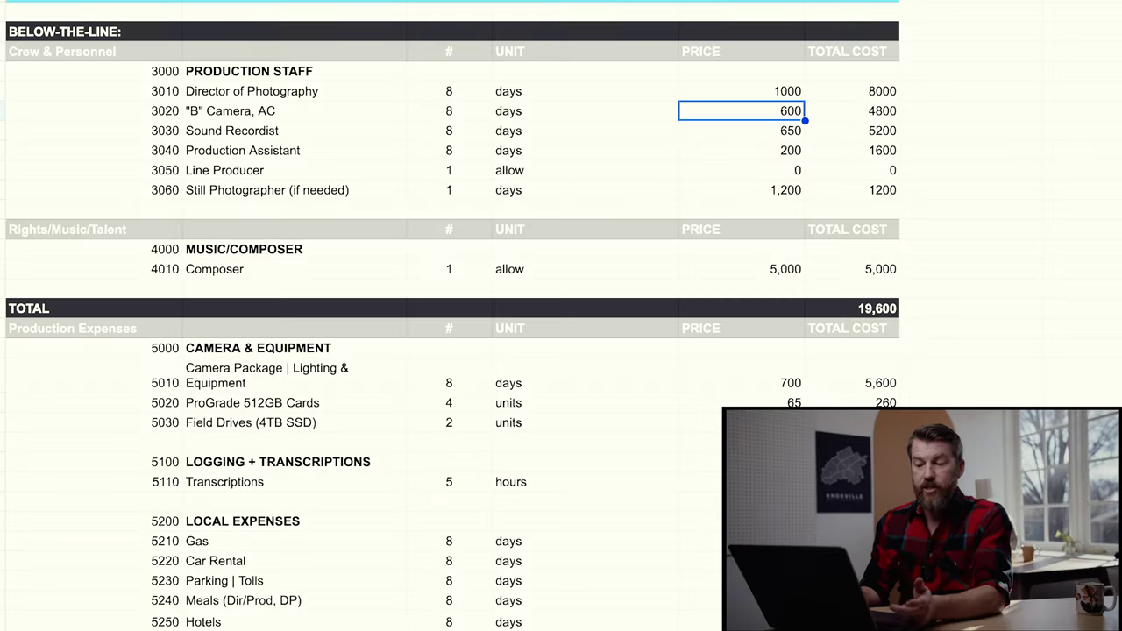
pyautogui.click(741, 130)
pyautogui.click(448, 130)
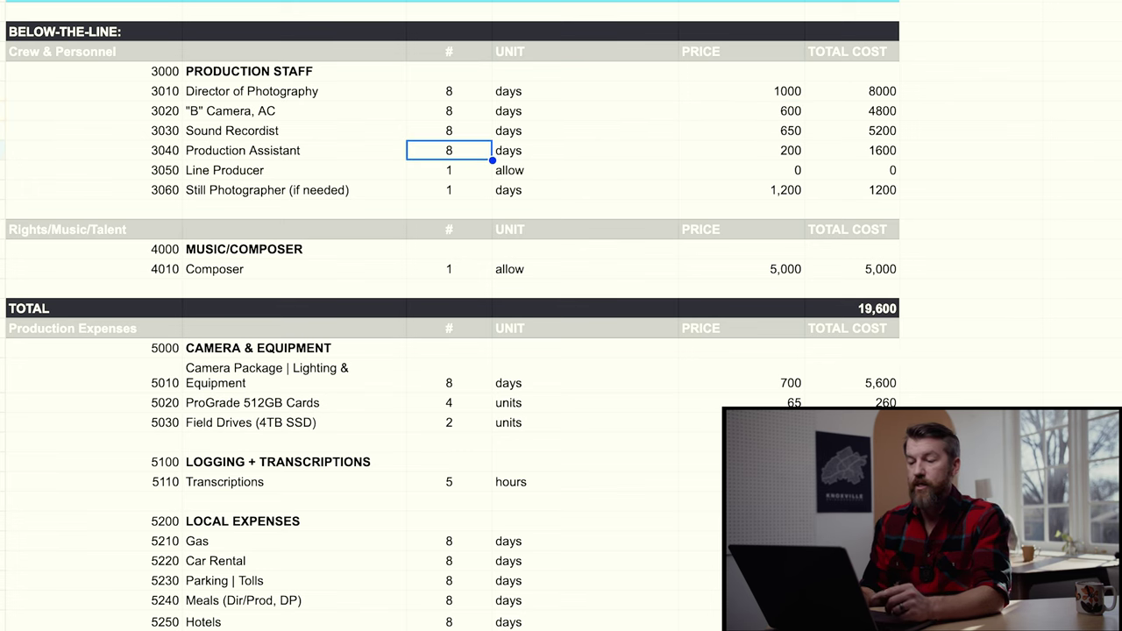
pyautogui.click(741, 150)
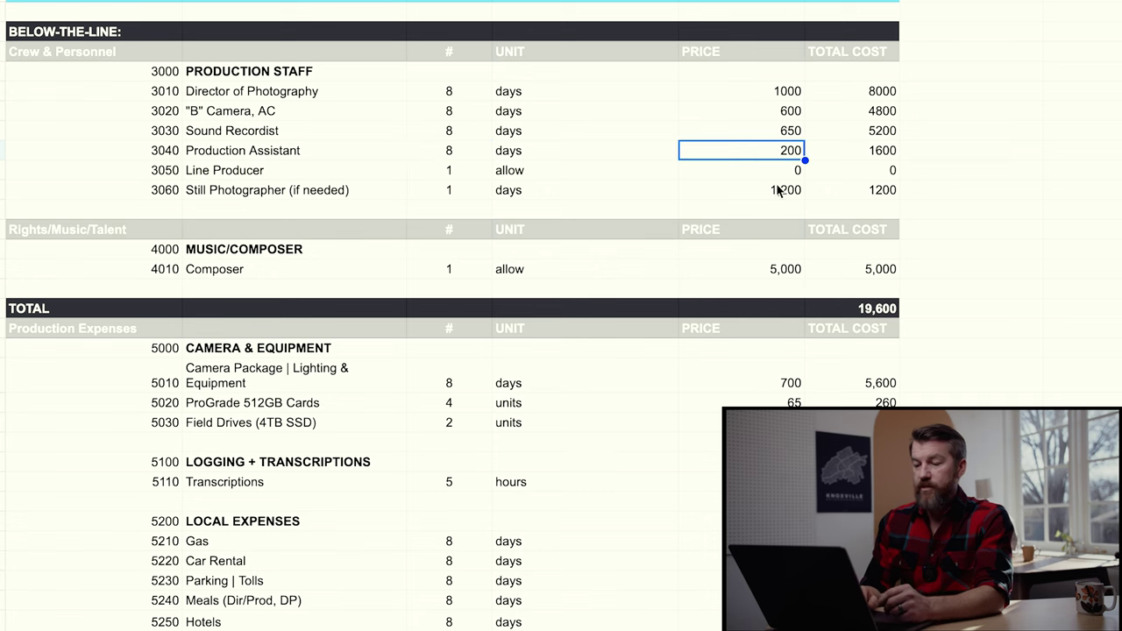
pyautogui.click(796, 191)
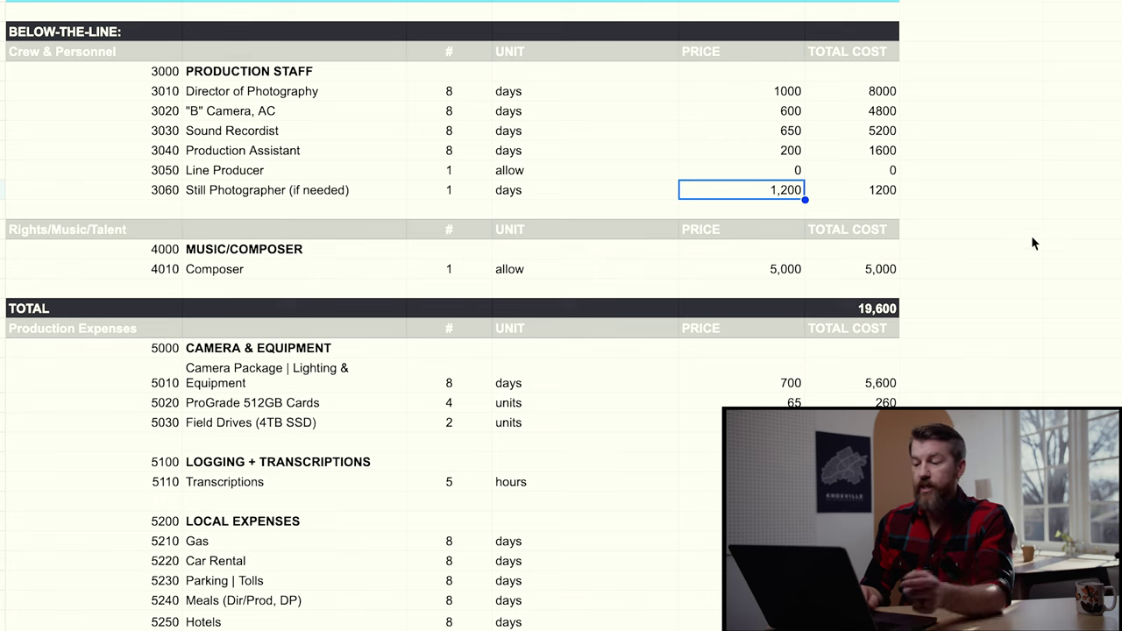
pyautogui.press('Right')
pyautogui.press('Right')
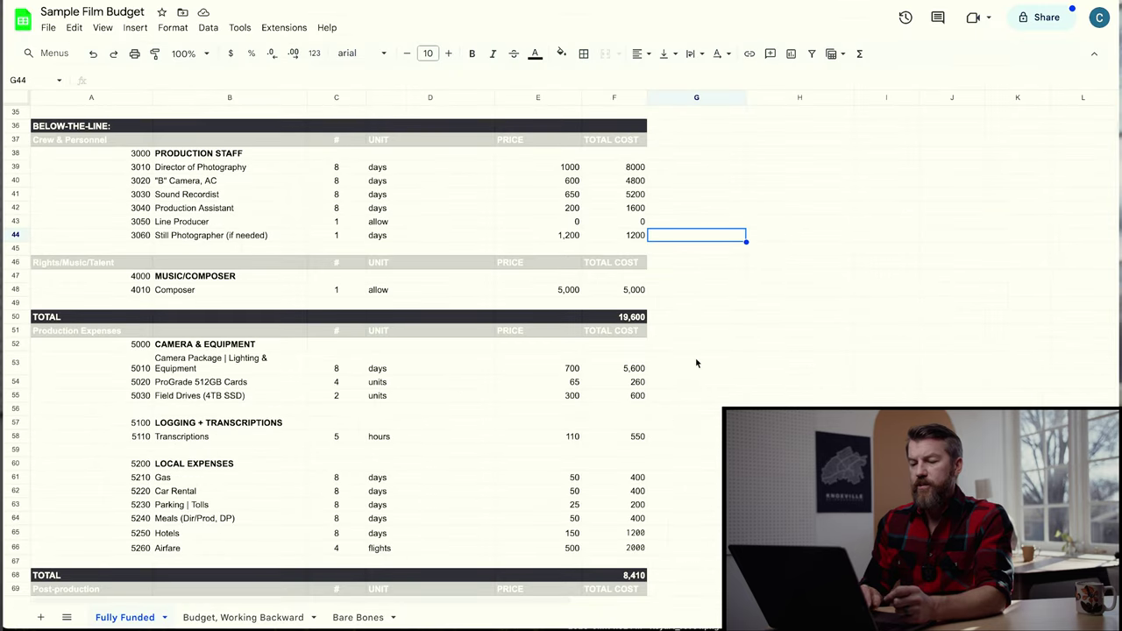
# - Examine the Composer line under Rights/Music/Talent and the total of the crew and music section
pyautogui.scroll(-1, 696, 363)
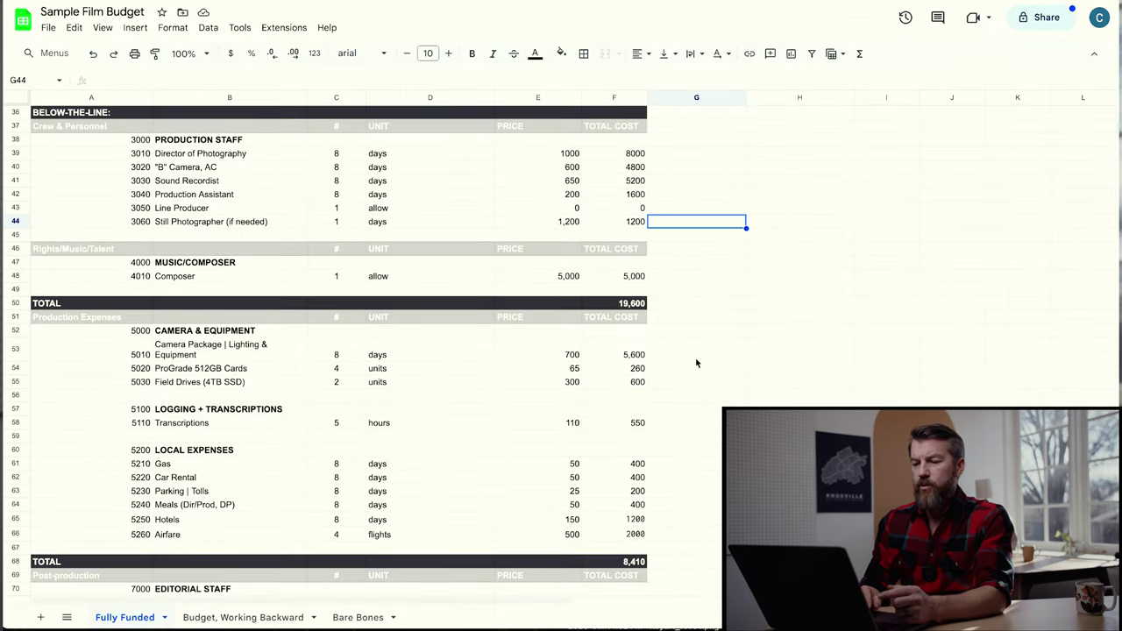
pyautogui.click(223, 277)
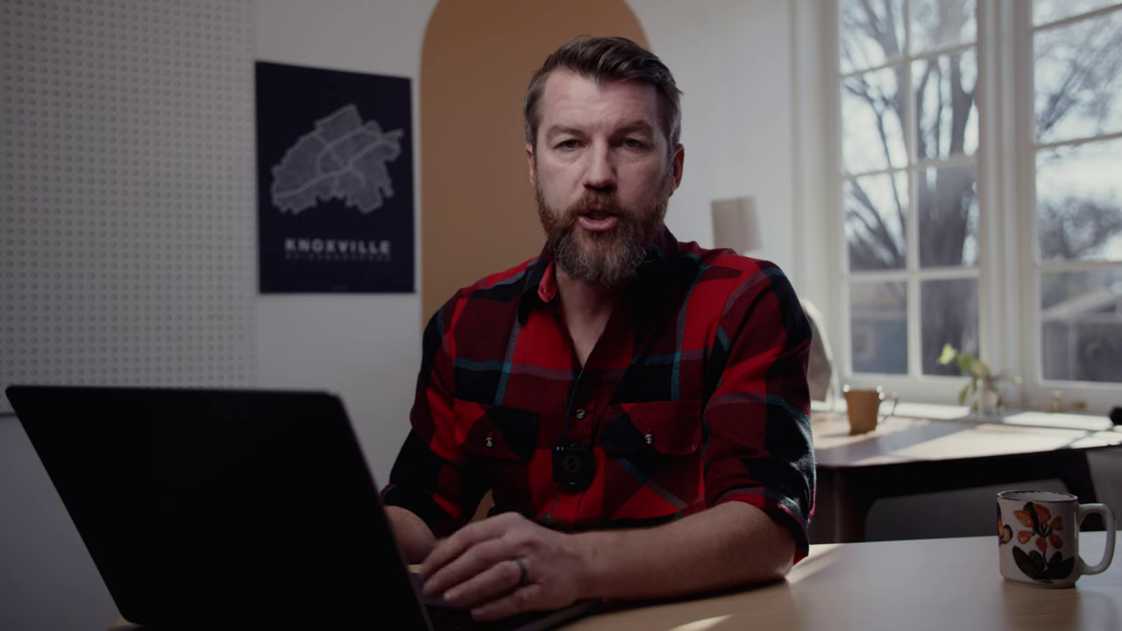
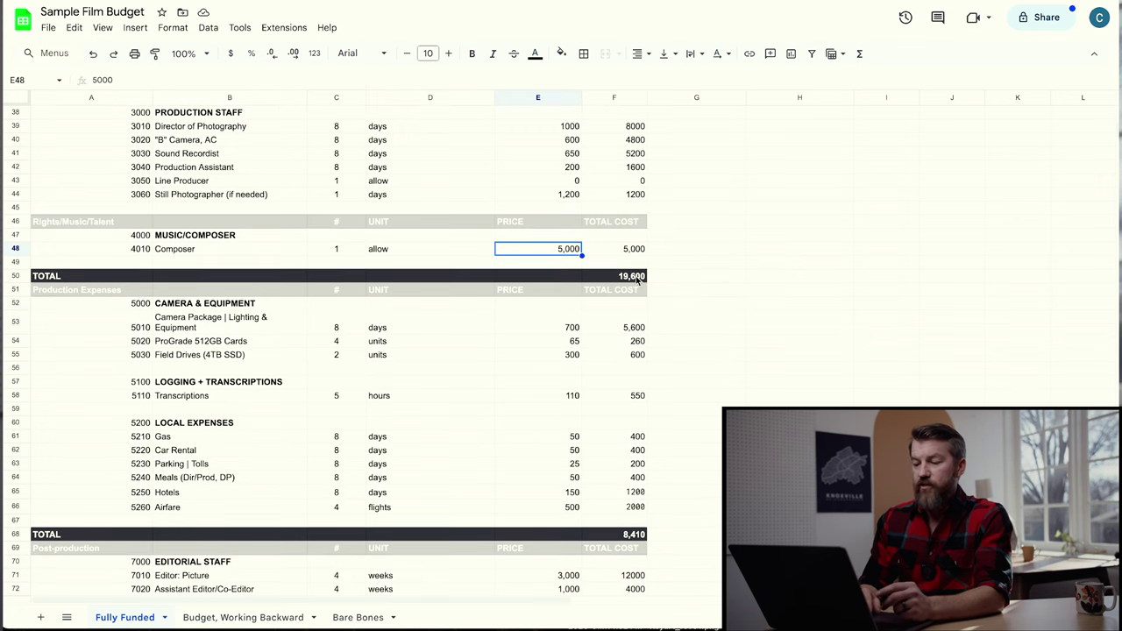
pyautogui.click(688, 279)
pyautogui.scroll(1, 680, 278)
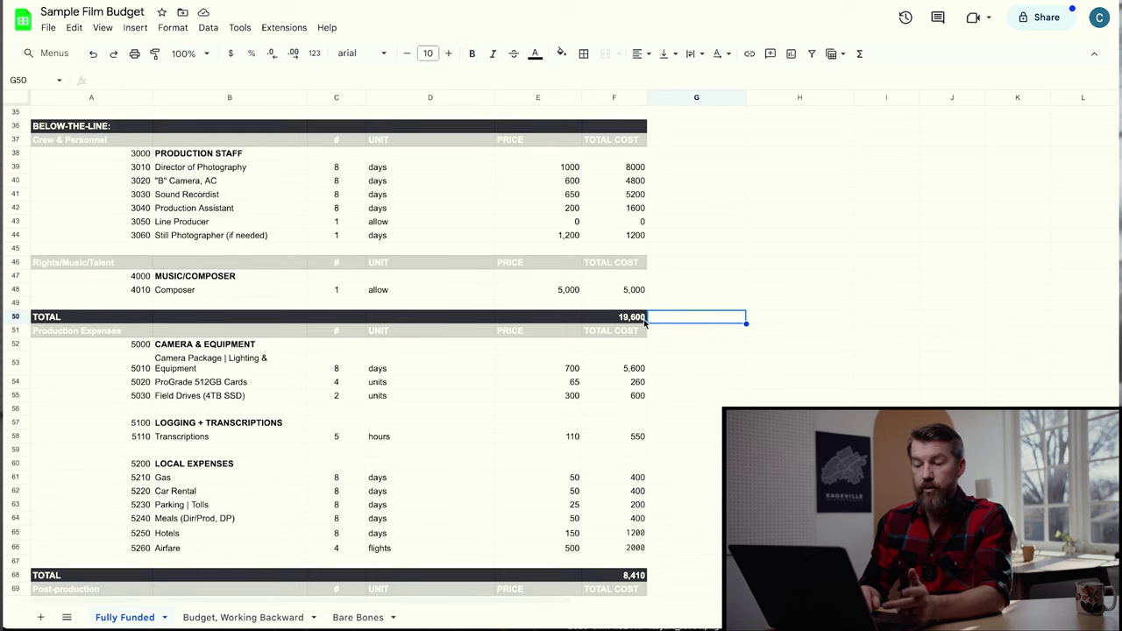
pyautogui.click(687, 322)
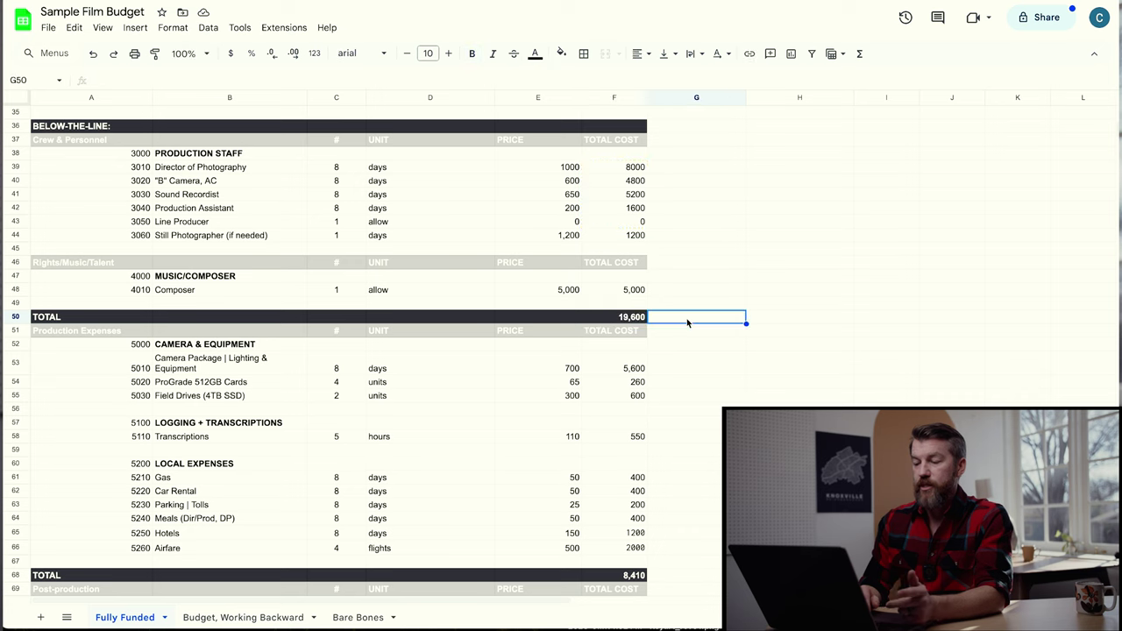
pyautogui.click(637, 319)
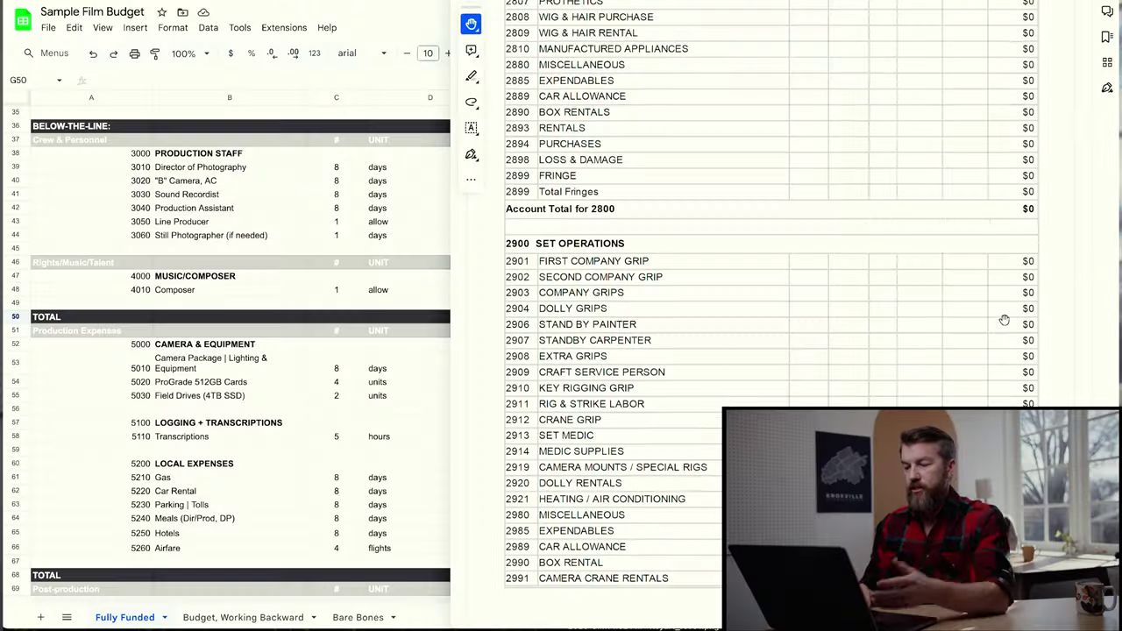
# - Examine the Set Operations and Set Lighting accounts in the detailed budget PDF, and return to the budget spreadsheet
pyautogui.scroll(-4, 1002, 321)
pyautogui.scroll(-5, 1004, 370)
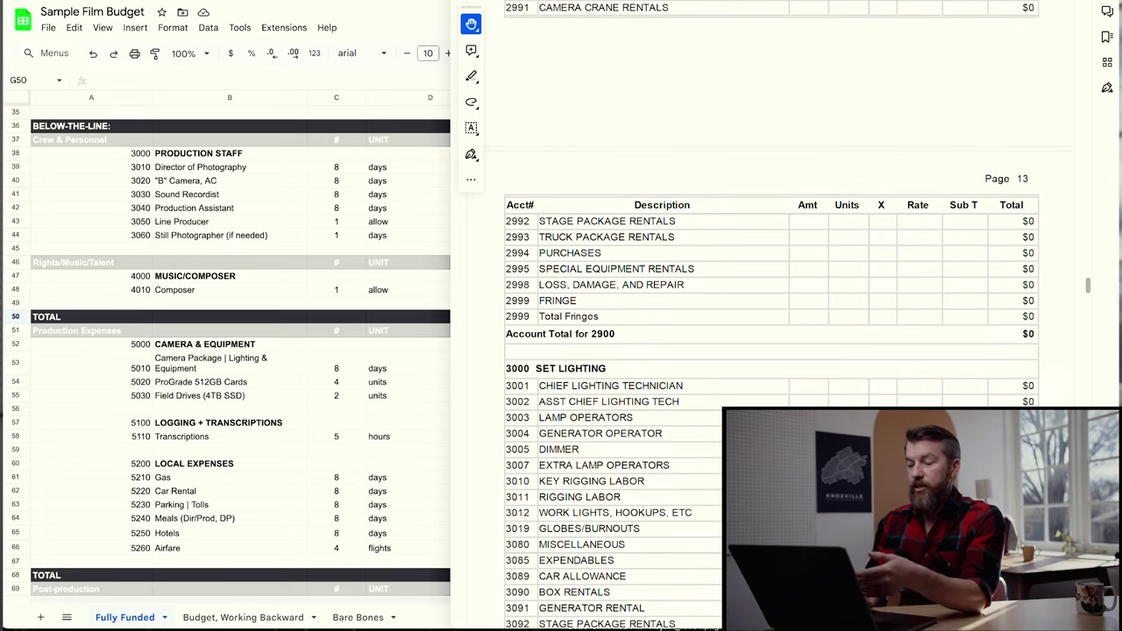
pyautogui.scroll(-1, 716, 389)
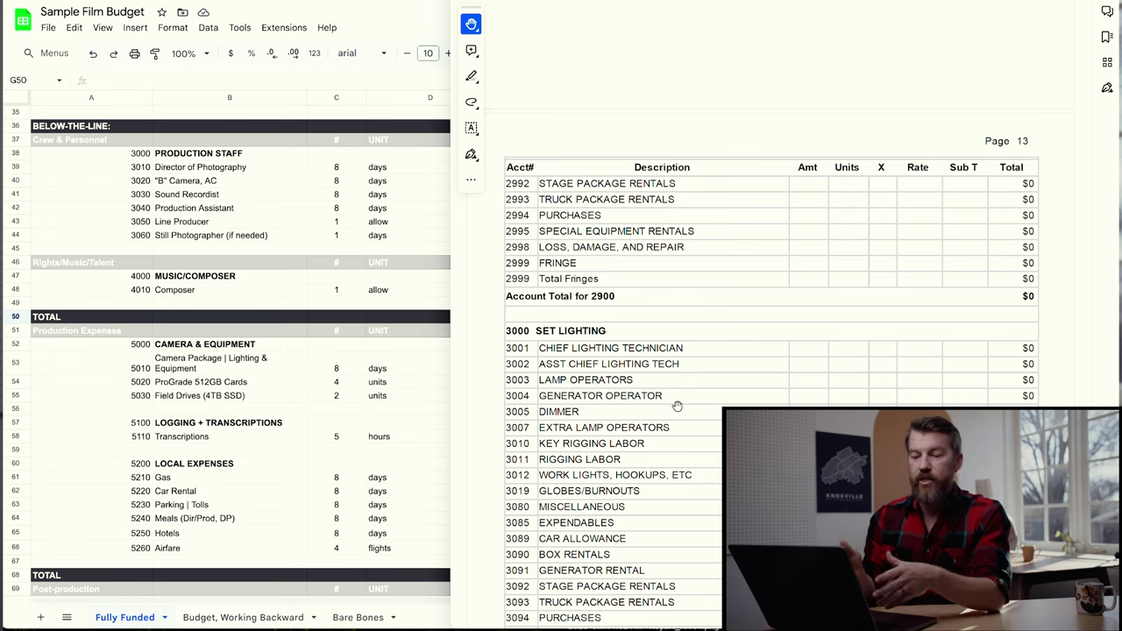
pyautogui.press('super+Tab')
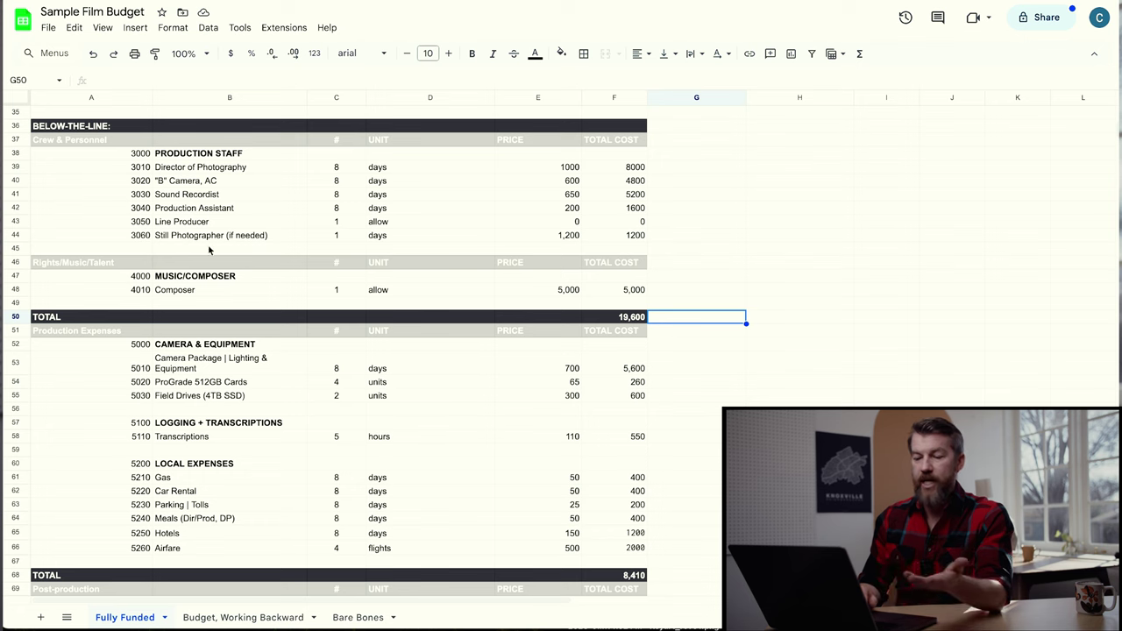
# - Insert a row below the Still Photographer line and enter account code 3070 in it
pyautogui.click(133, 27)
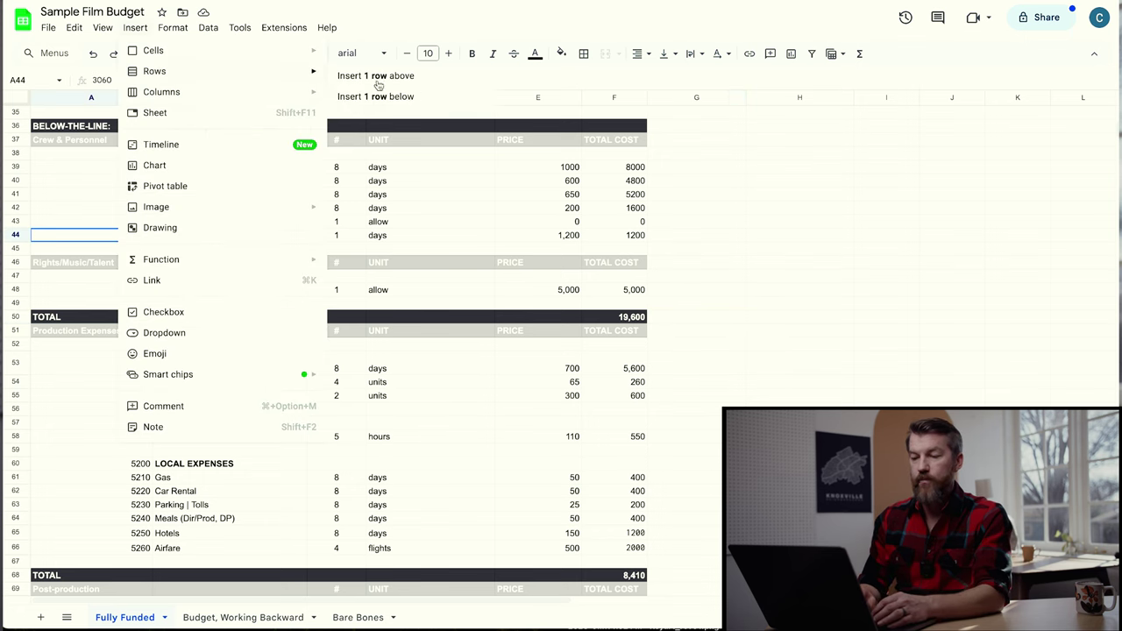
pyautogui.click(379, 96)
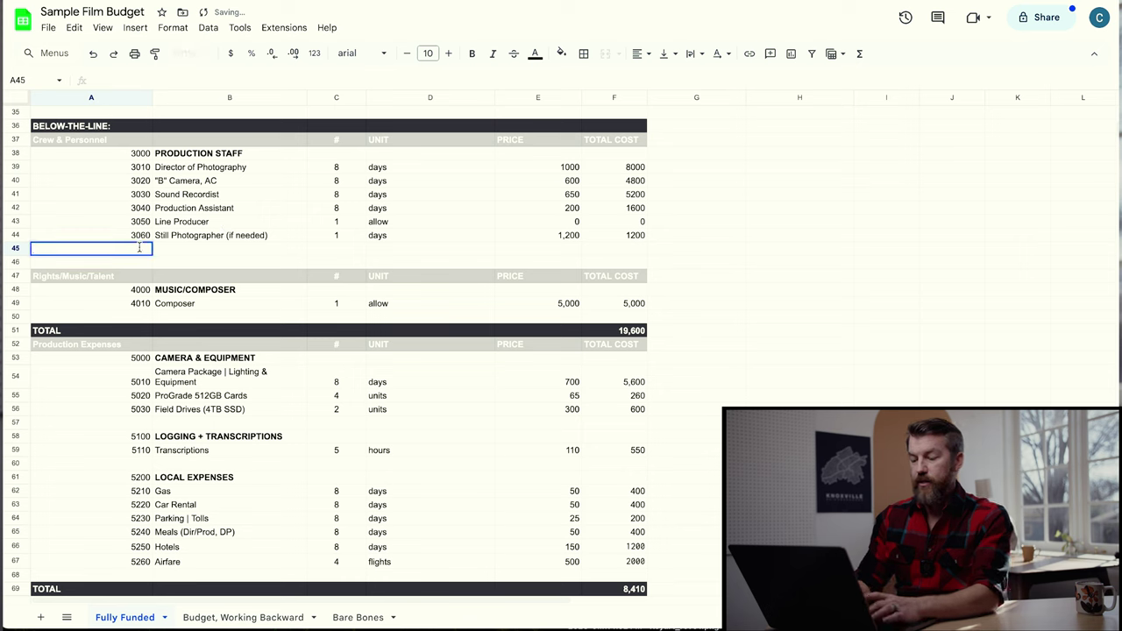
pyautogui.press('Return')
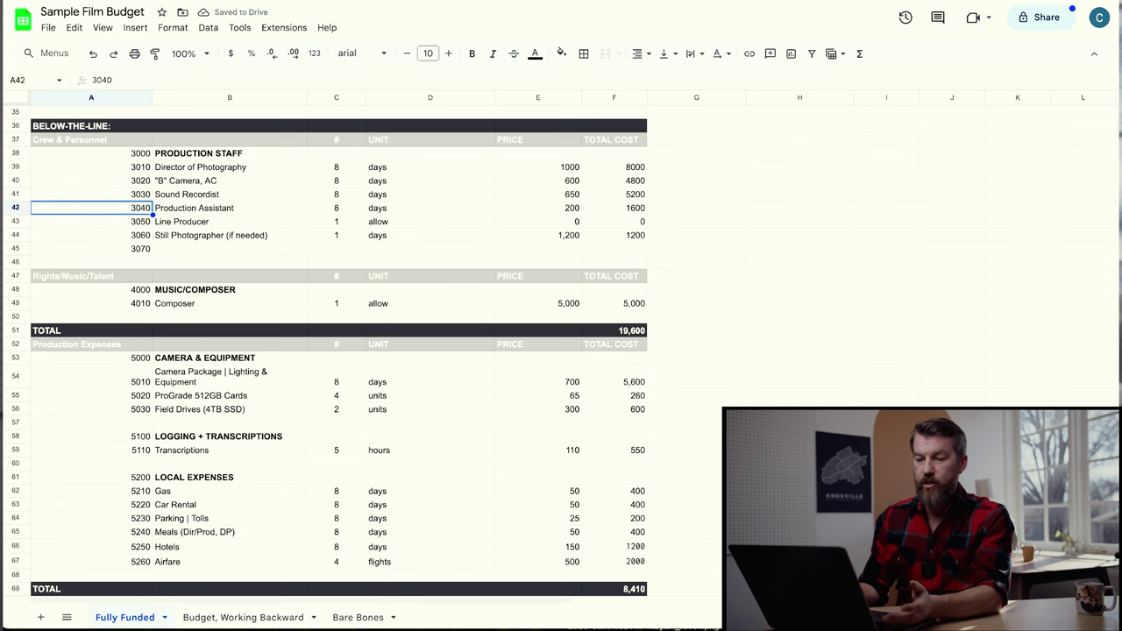
# - Switch to the detailed budget PDF and look through the account lines around Set Lighting
pyautogui.scroll(-3, 862, 391)
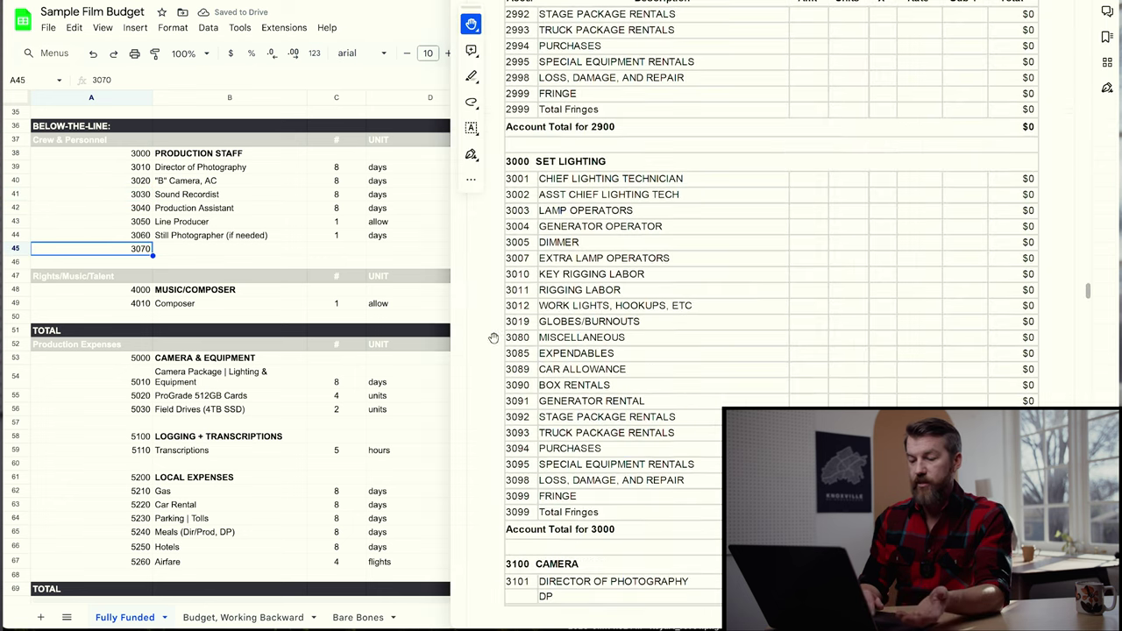
pyautogui.moveTo(1049, 348); pyautogui.dragTo(1052, 364)
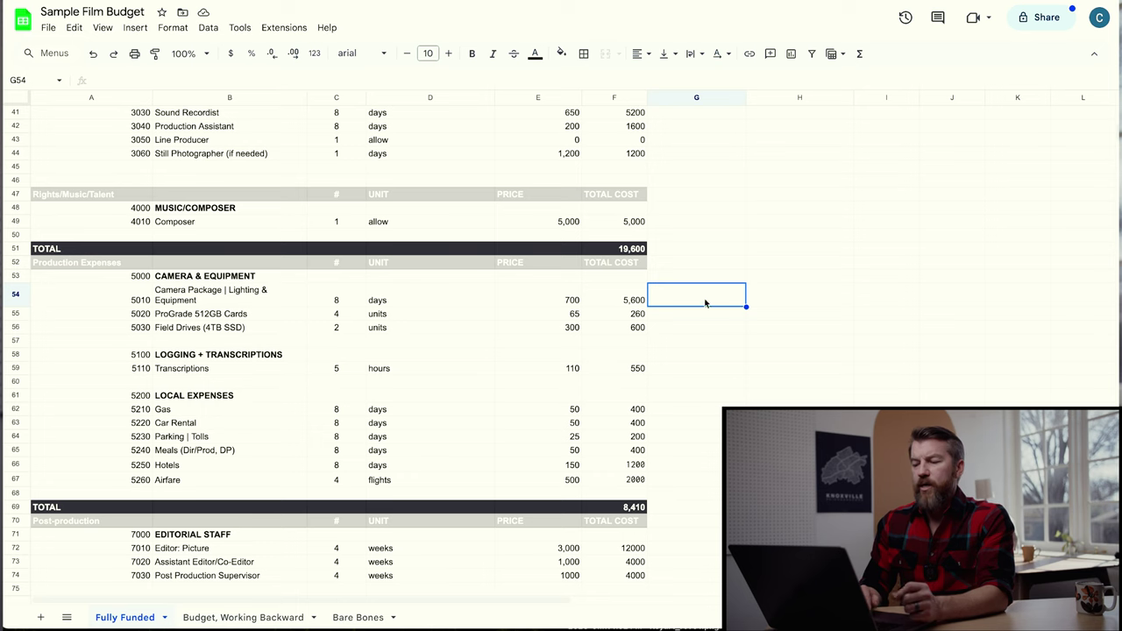
# - Review the Camera & Equipment items and the Local Expenses items from Gas to Airfare under Production Expenses
pyautogui.click(561, 295)
pyautogui.click(729, 295)
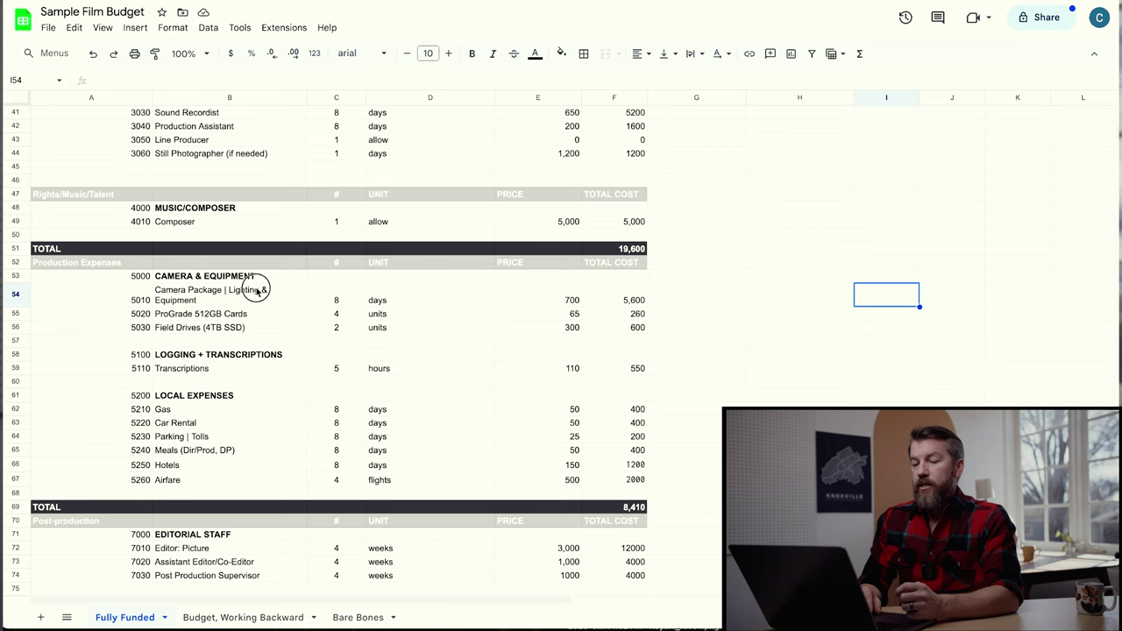
pyautogui.click(257, 290)
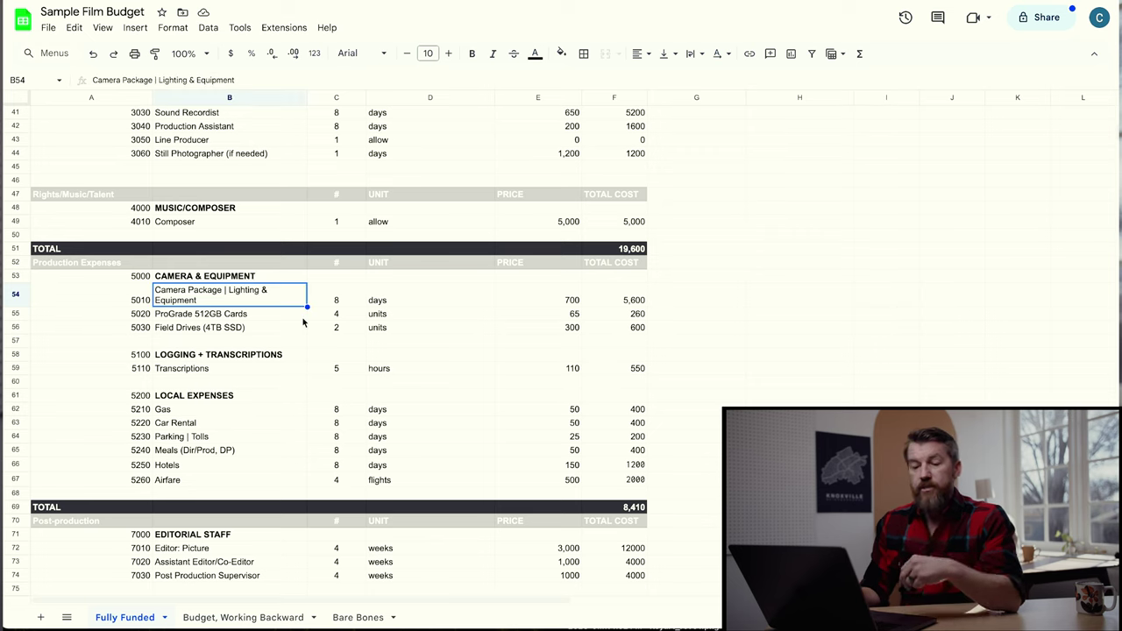
pyautogui.press('Down')
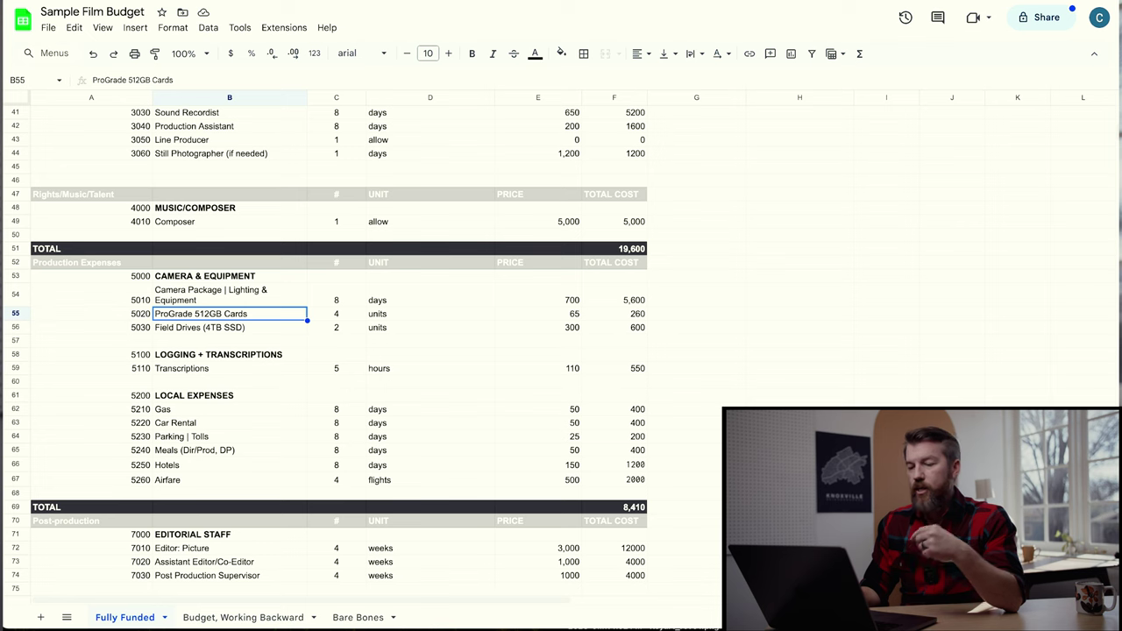
pyautogui.press('Down')
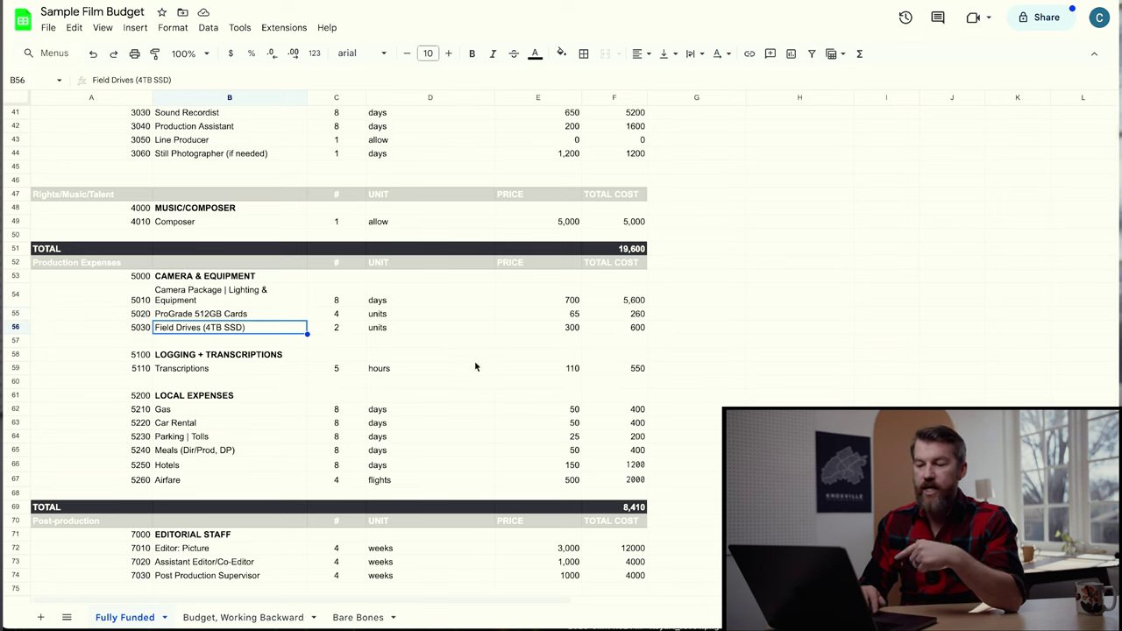
pyautogui.scroll(-1, 686, 380)
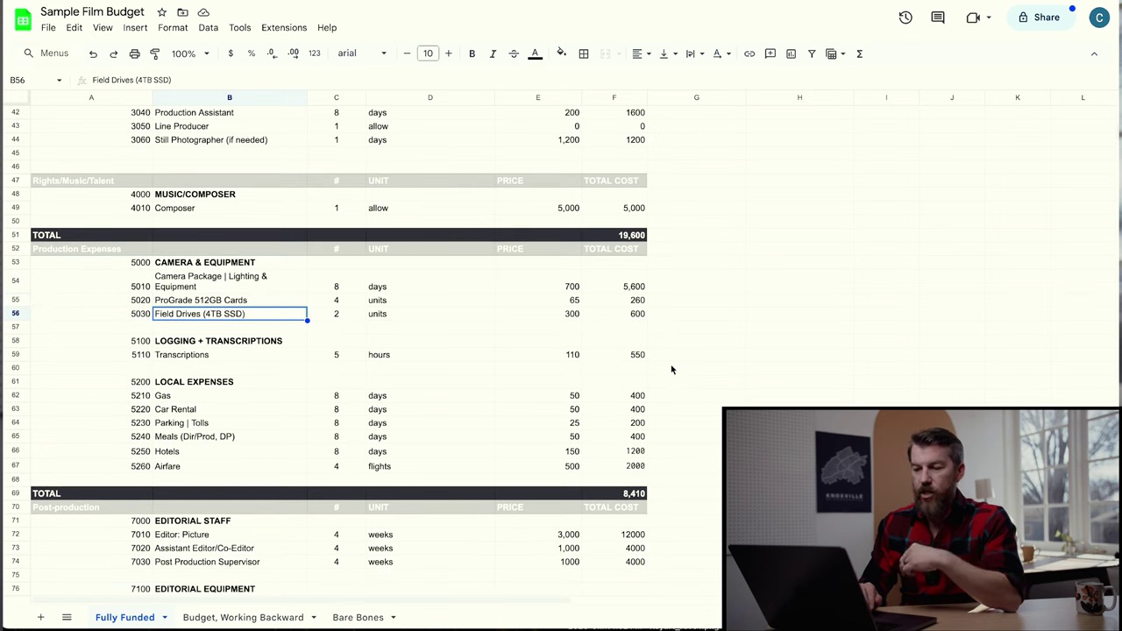
pyautogui.scroll(-1, 672, 369)
pyautogui.click(233, 384)
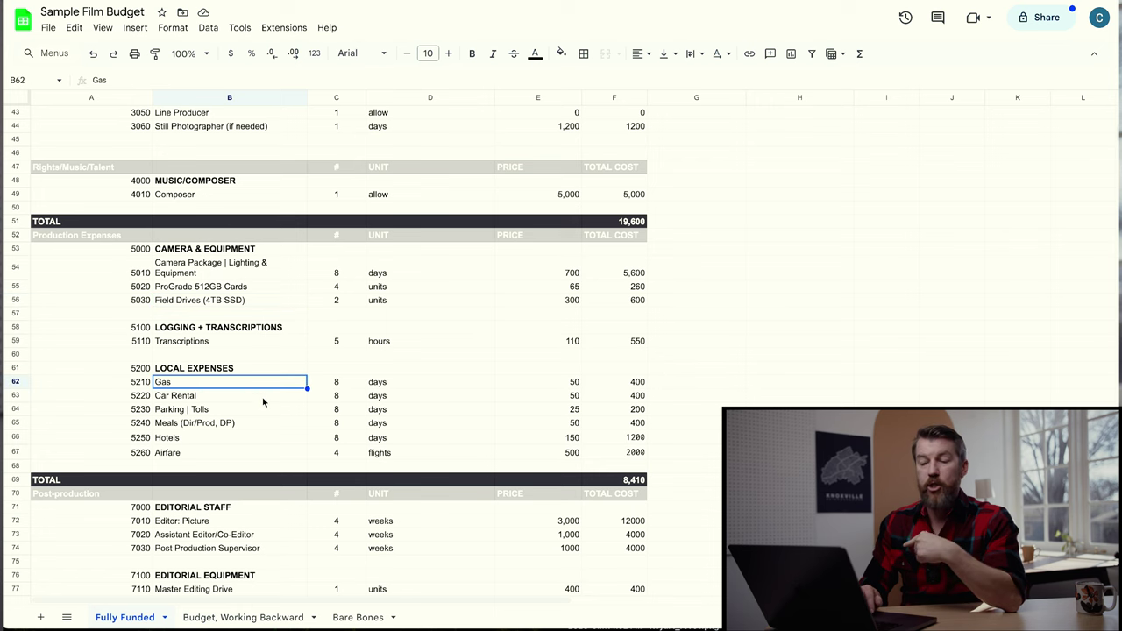
pyautogui.press('Down')
pyautogui.press('Down')
pyautogui.press('Down')
pyautogui.press('Down')
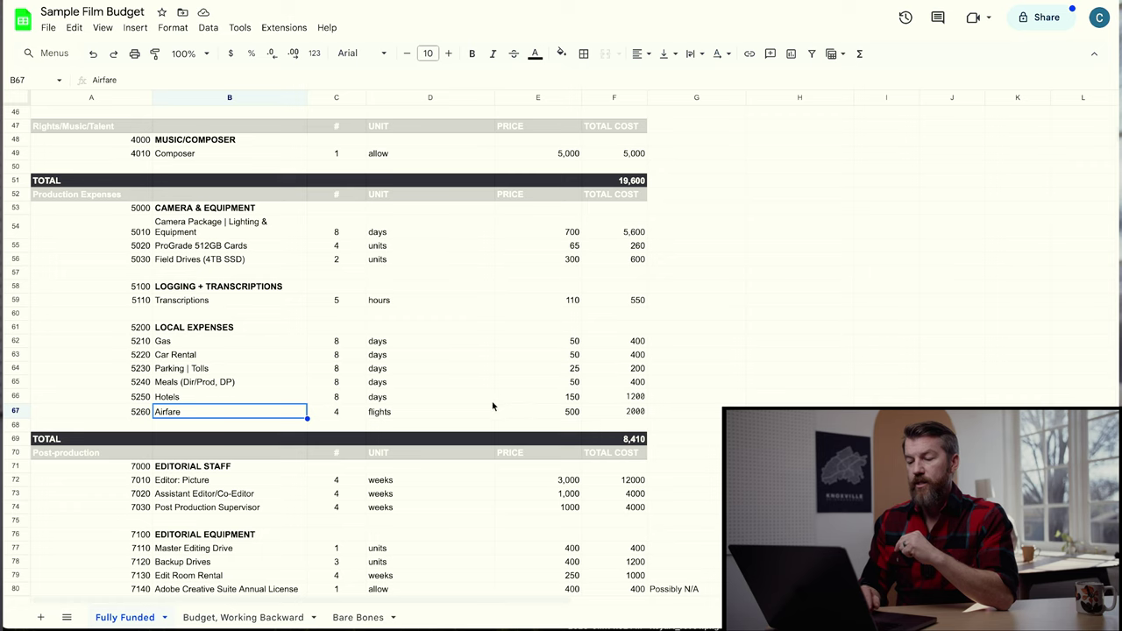
# - Set the Hotels and Airfare prices under Local Expenses to 0
pyautogui.scroll(-1, 493, 406)
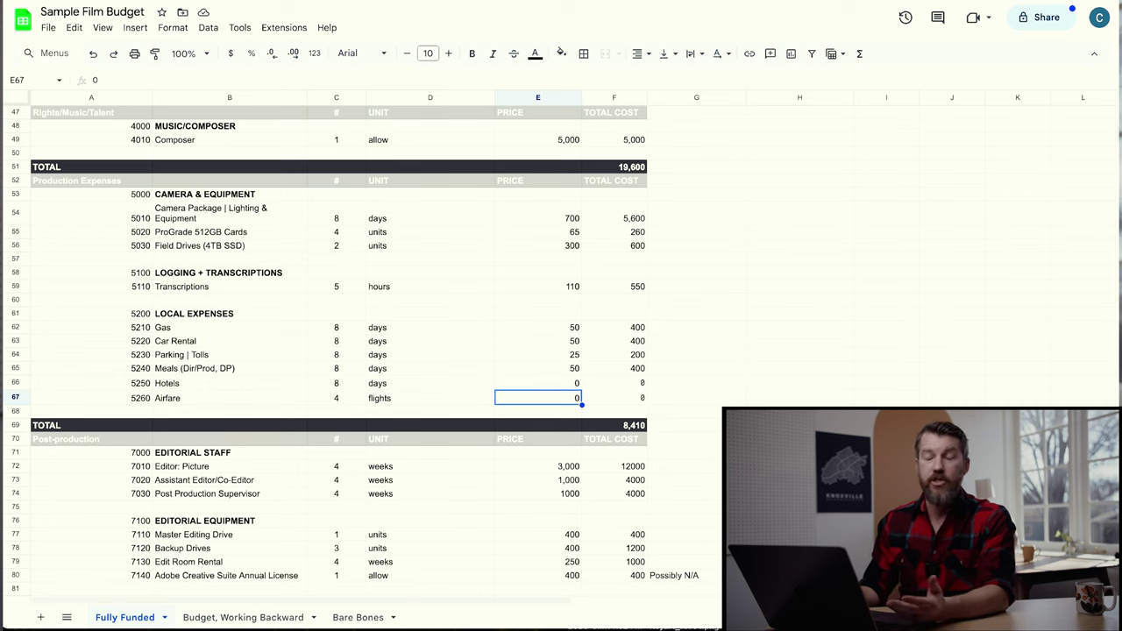
pyautogui.press('Up')
pyautogui.press('Up')
# - Look through the Post-production accounts and inspect the Editor: Picture line's number of weeks
pyautogui.scroll(-5, 699, 343)
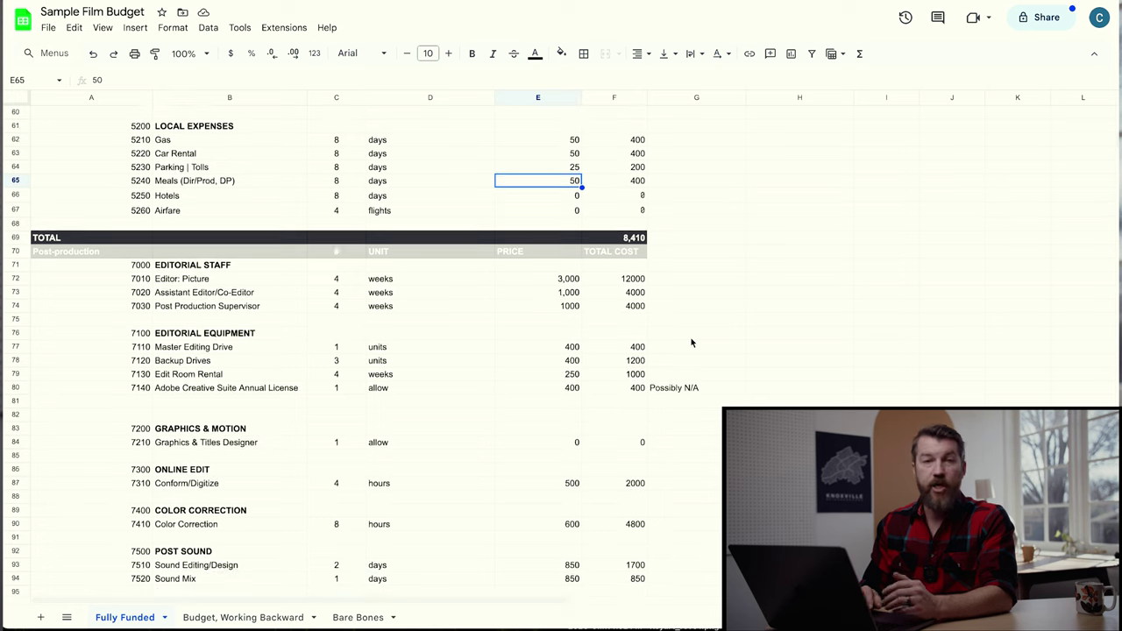
pyautogui.scroll(-4, 693, 347)
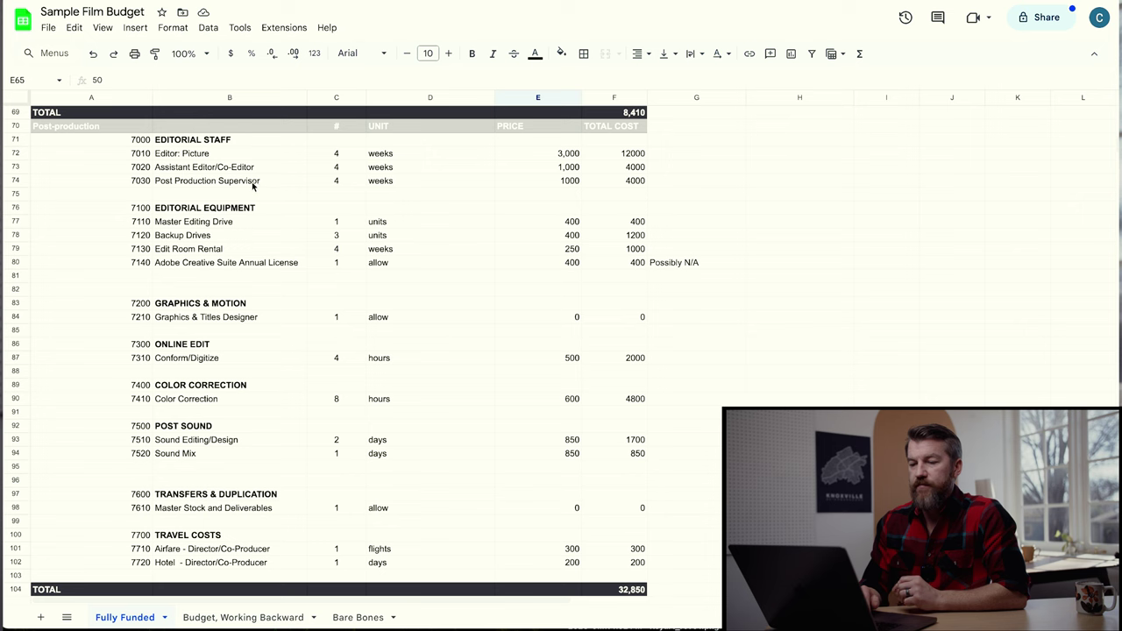
pyautogui.click(232, 140)
pyautogui.click(250, 208)
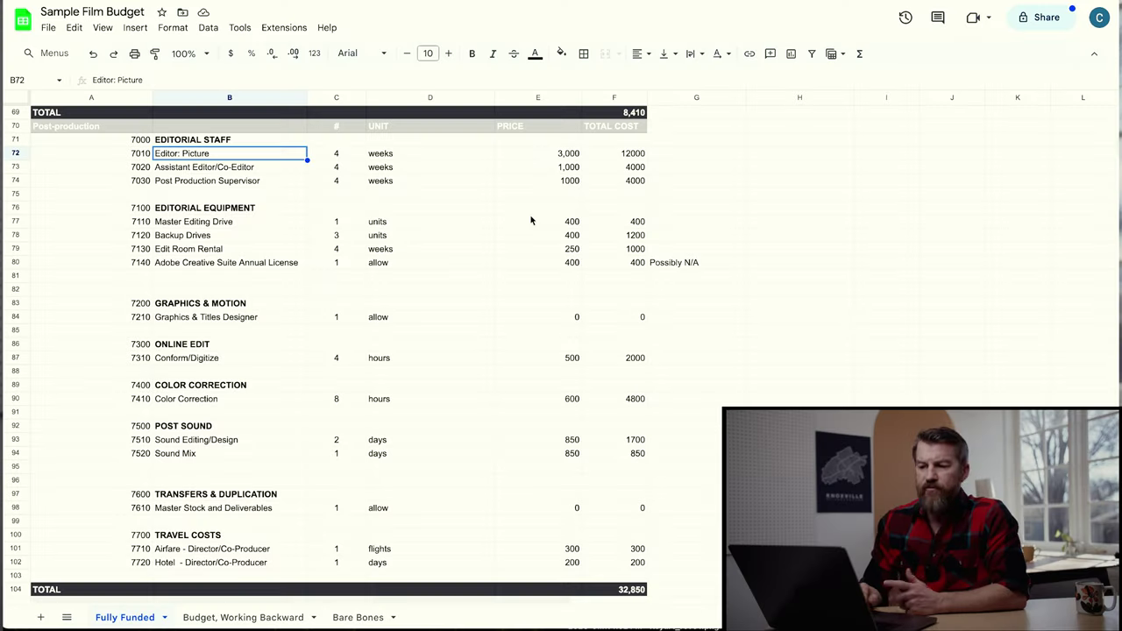
pyautogui.press('Right')
pyautogui.press('Right')
pyautogui.press('Left')
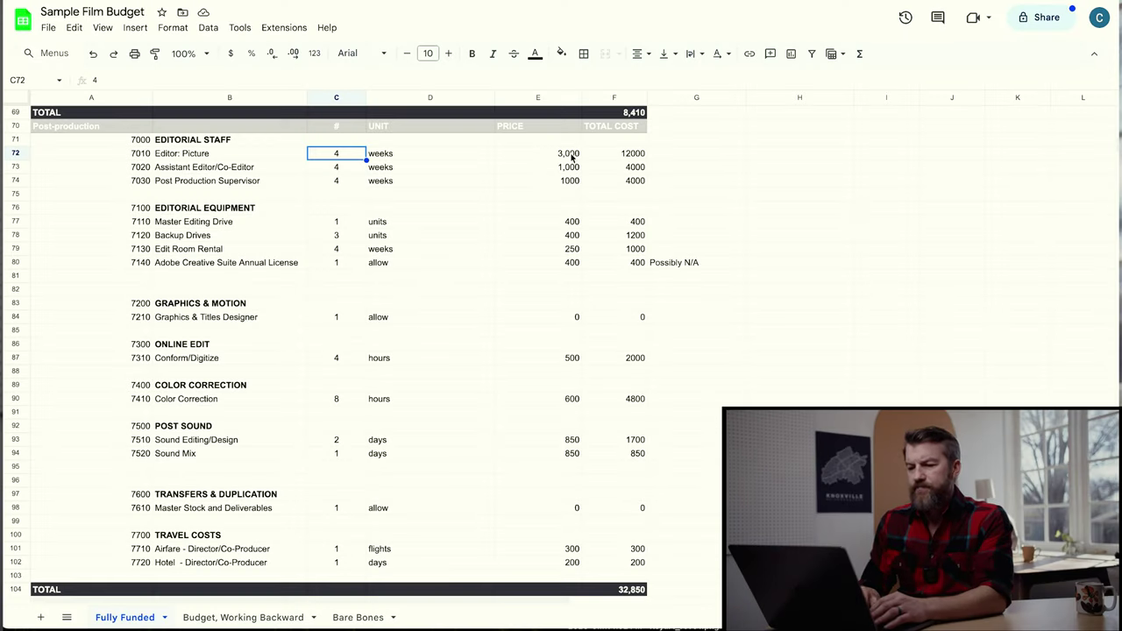
# - Set the Editor: Picture price to 2,500 and the Assistant Editor/Co-Editor and Post Production Supervisor prices to 0
pyautogui.click(572, 157)
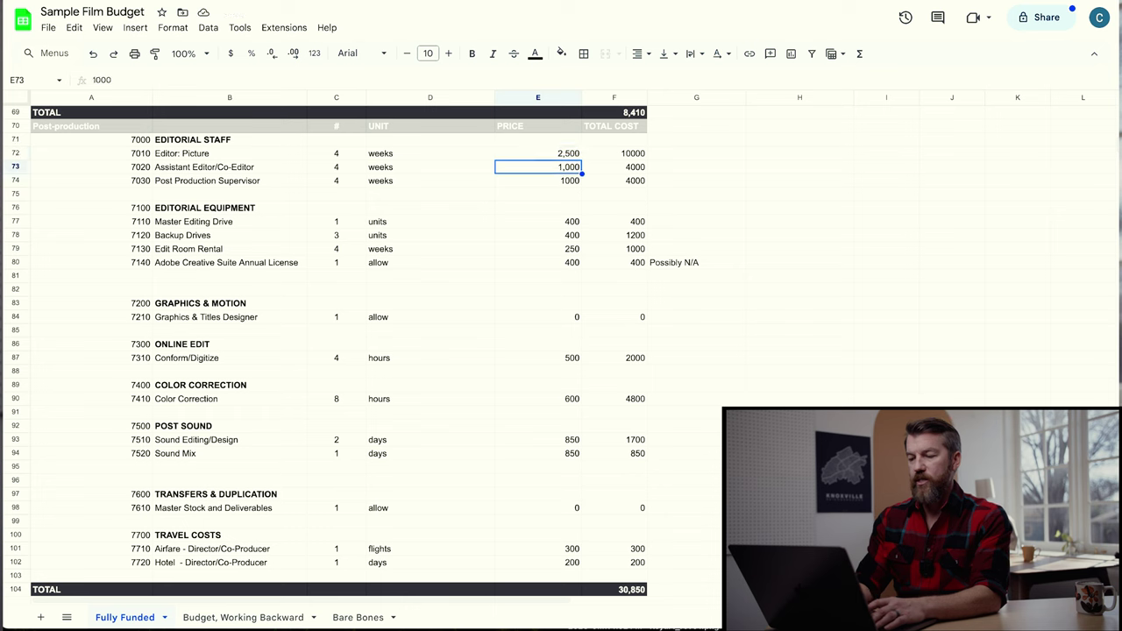
pyautogui.write('0')
pyautogui.press('Return')
pyautogui.press('Down')
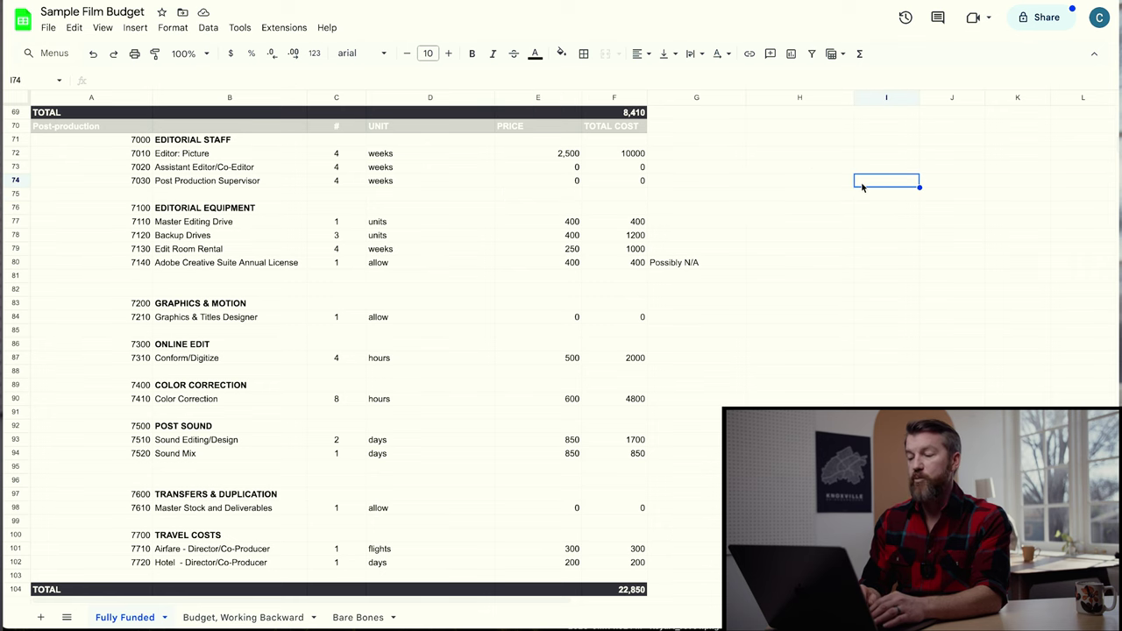
pyautogui.hscroll(2, 918, 188)
pyautogui.hscroll(-2, 962, 186)
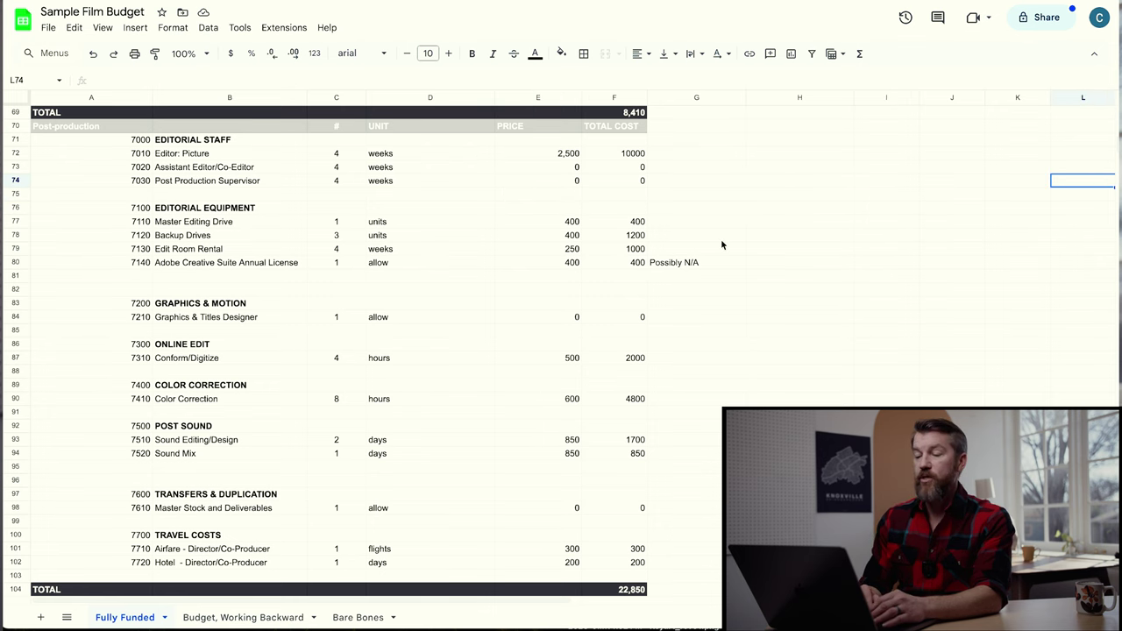
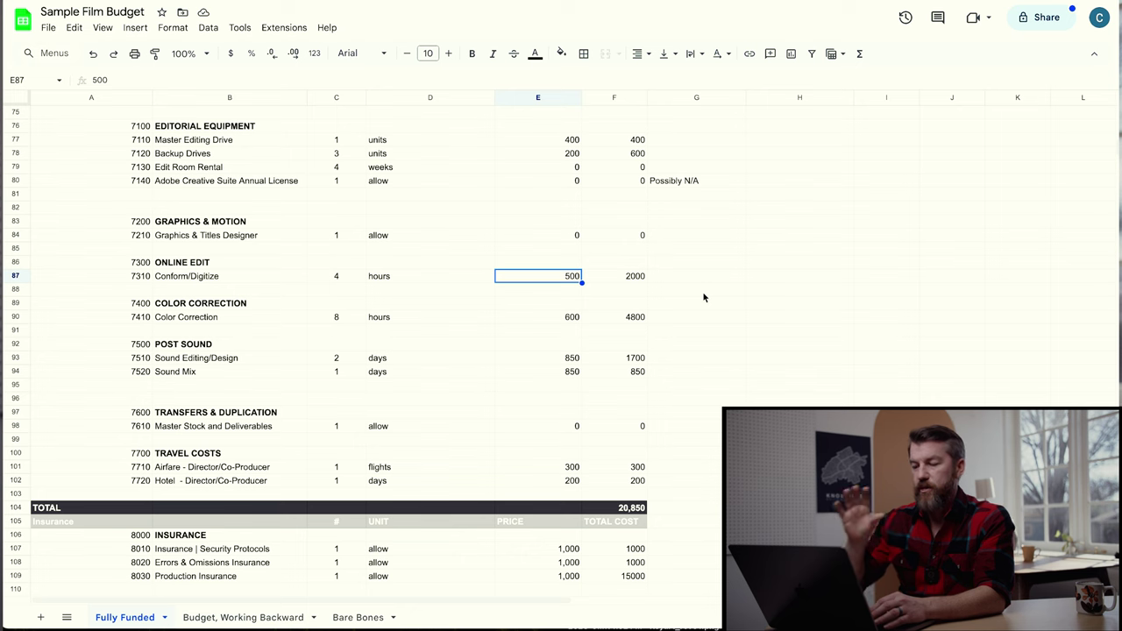
# - Set the Conform/Digitize price to 0 and the Color Correction price to 100
pyautogui.write('0')
pyautogui.press('Return')
pyautogui.scroll(-1, 710, 349)
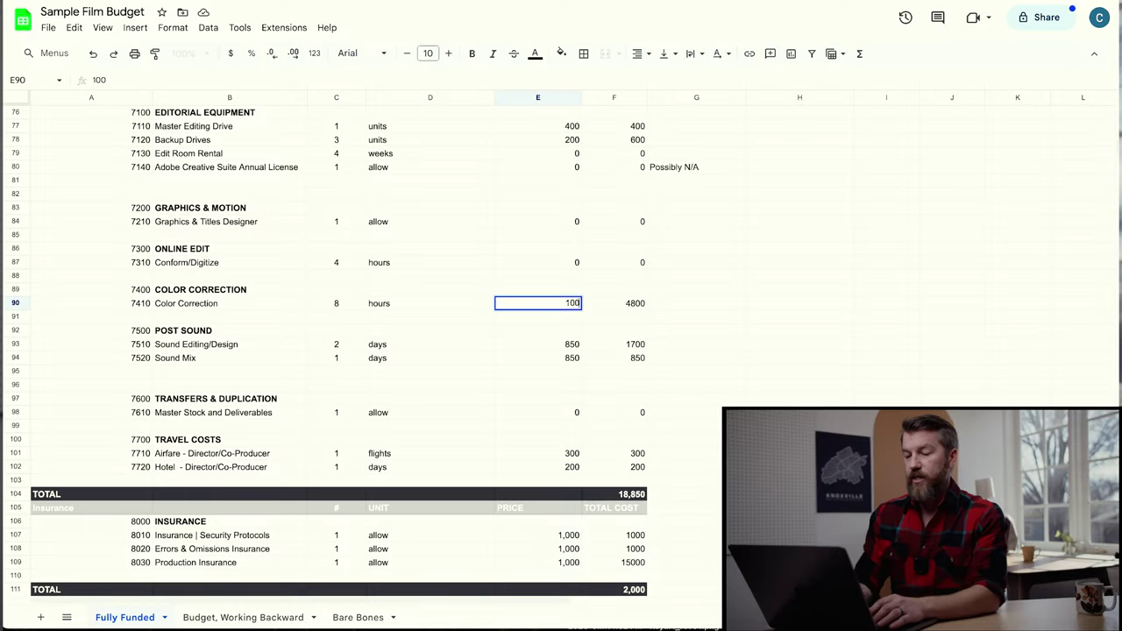
pyautogui.press('Return')
pyautogui.scroll(-1, 802, 326)
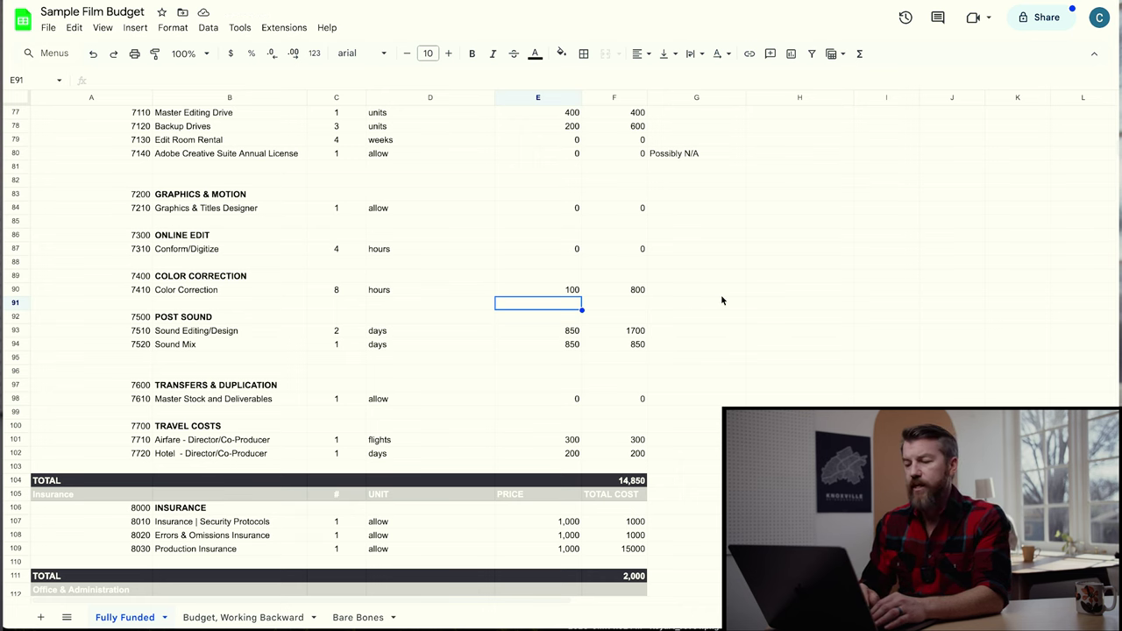
# - Set the prices of the Director/Co-Producer Airfare and Hotel lines under Travel Costs to 0
pyautogui.scroll(-4, 693, 301)
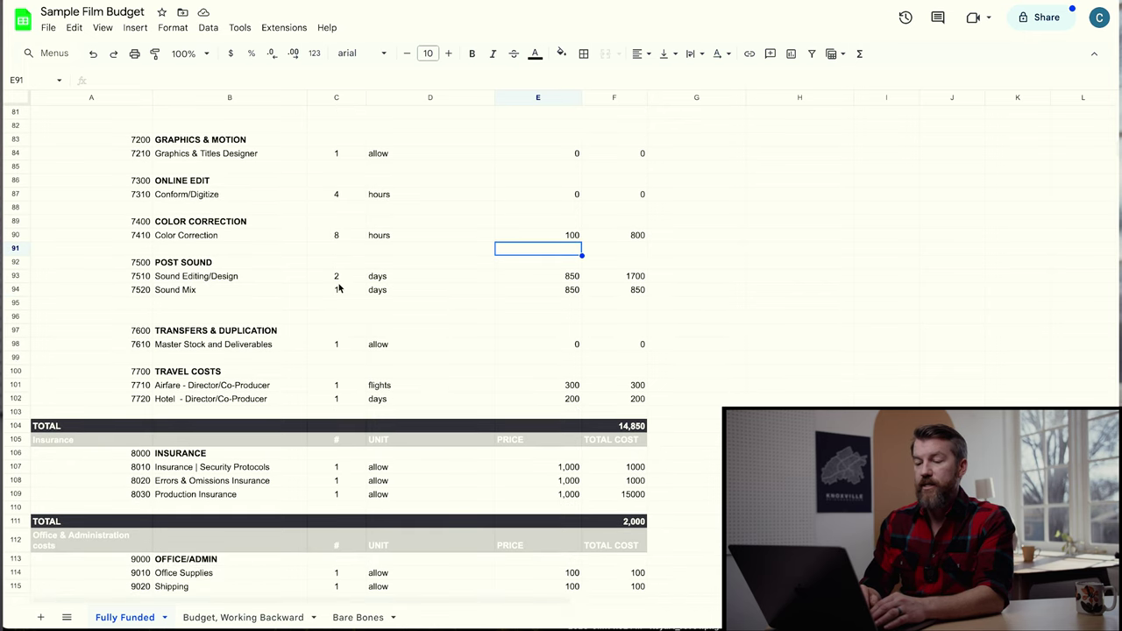
pyautogui.scroll(-5, 423, 316)
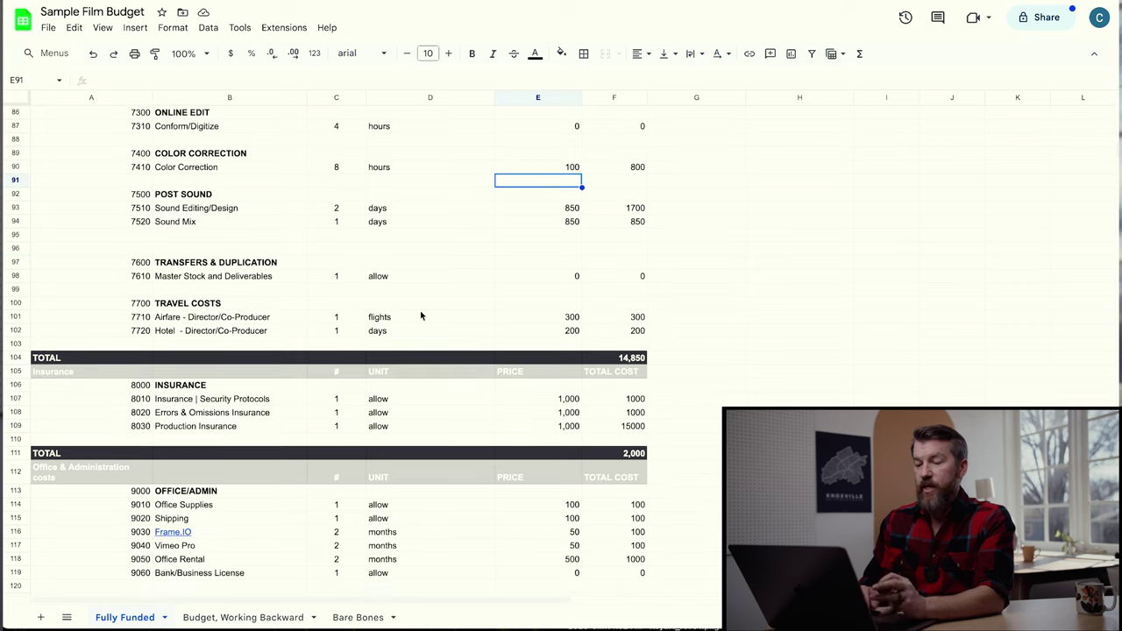
pyautogui.click(562, 321)
pyautogui.write('0')
pyautogui.press('Return')
pyautogui.write('0')
pyautogui.press('Return')
pyautogui.scroll(-1, 812, 349)
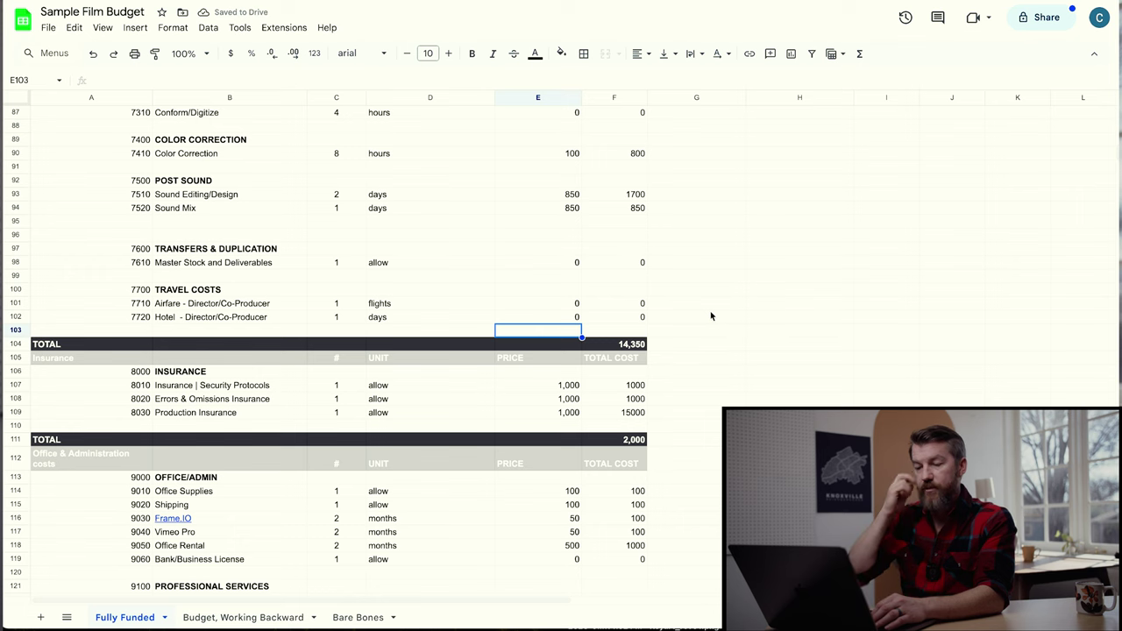
# - Clear the Production Insurance total cost and set the Insurance | Security Protocols price to 0
pyautogui.scroll(-3, 711, 316)
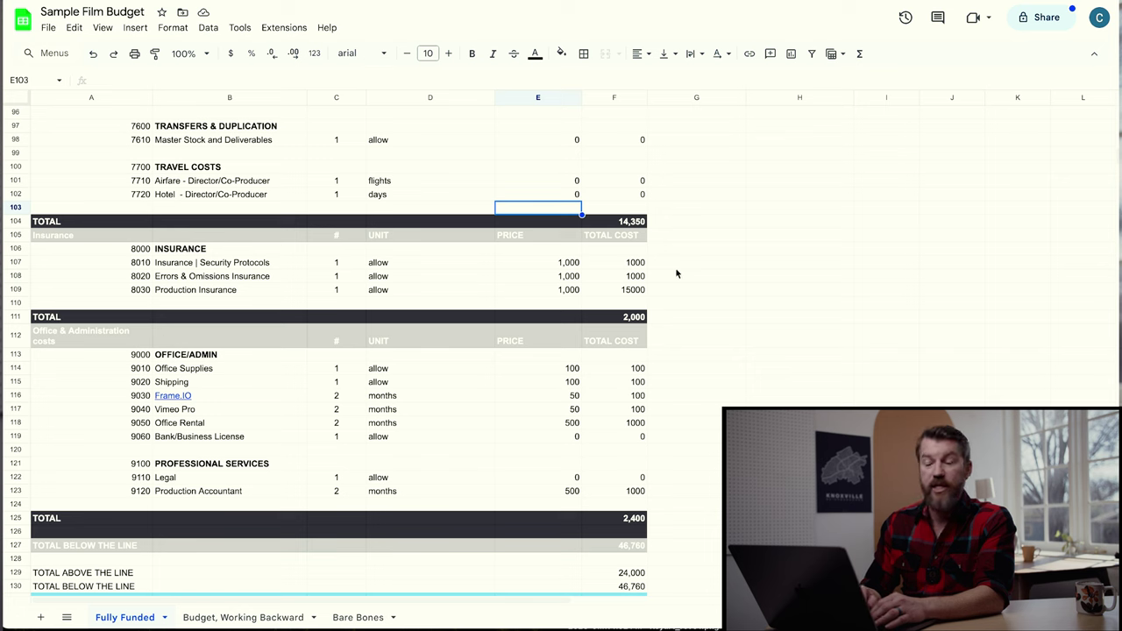
pyautogui.click(621, 291)
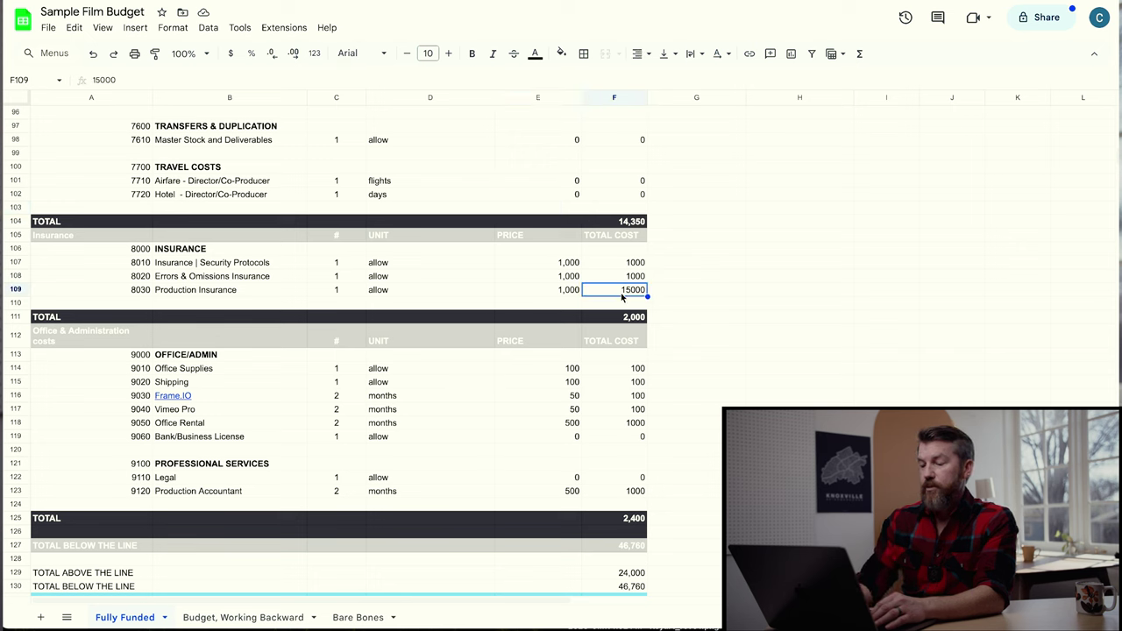
pyautogui.press('BackSpace')
pyautogui.press('Return')
pyautogui.click(466, 292)
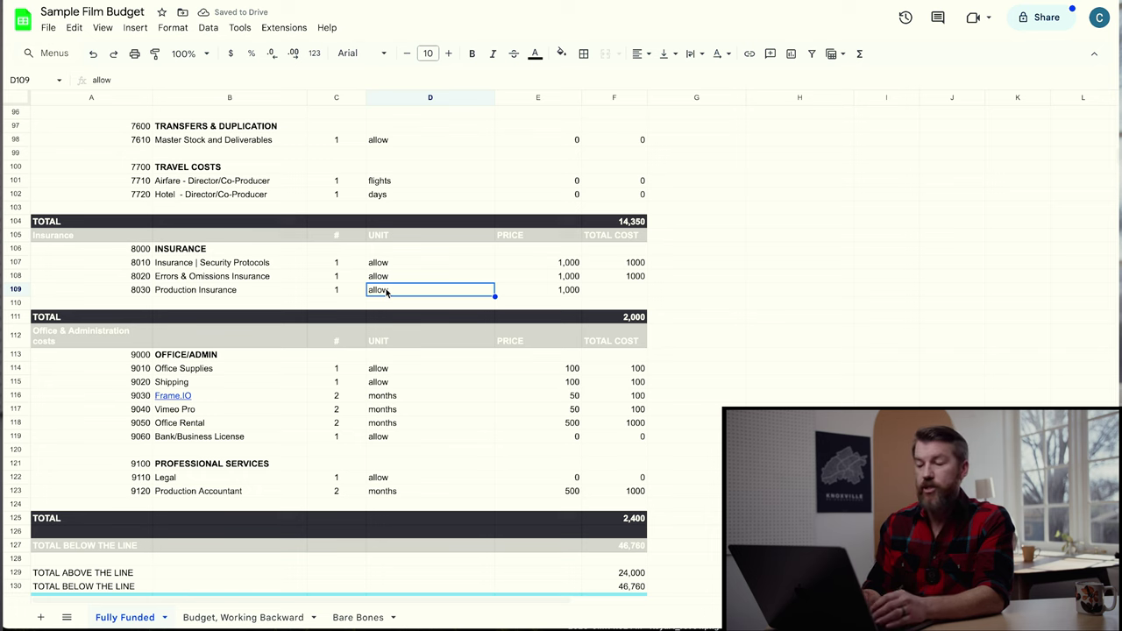
pyautogui.press('Right')
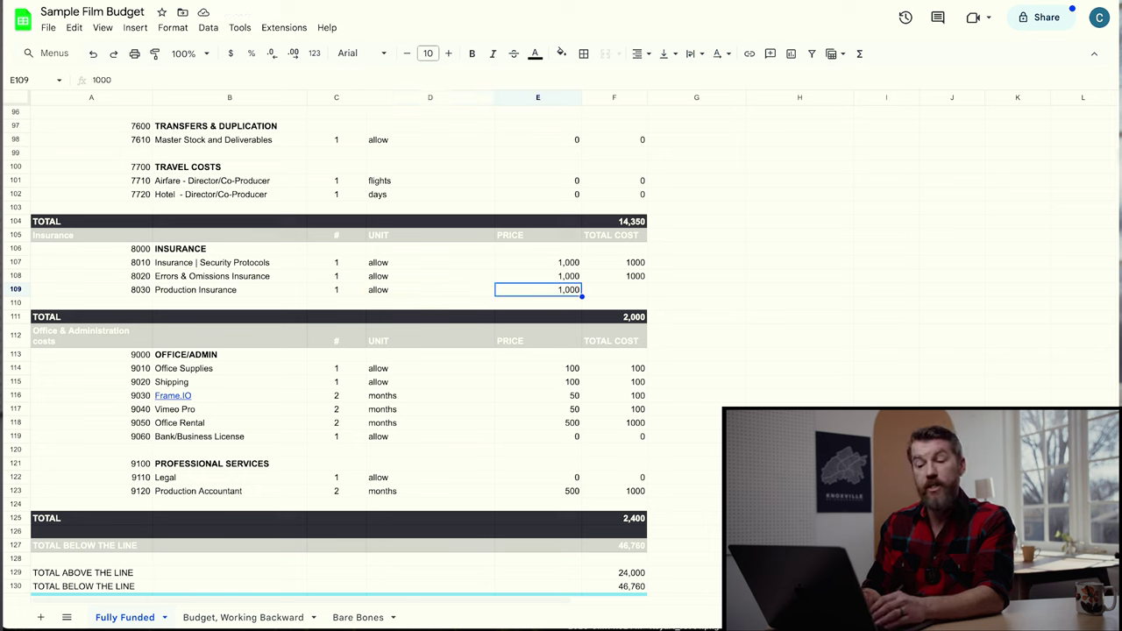
pyautogui.click(538, 262)
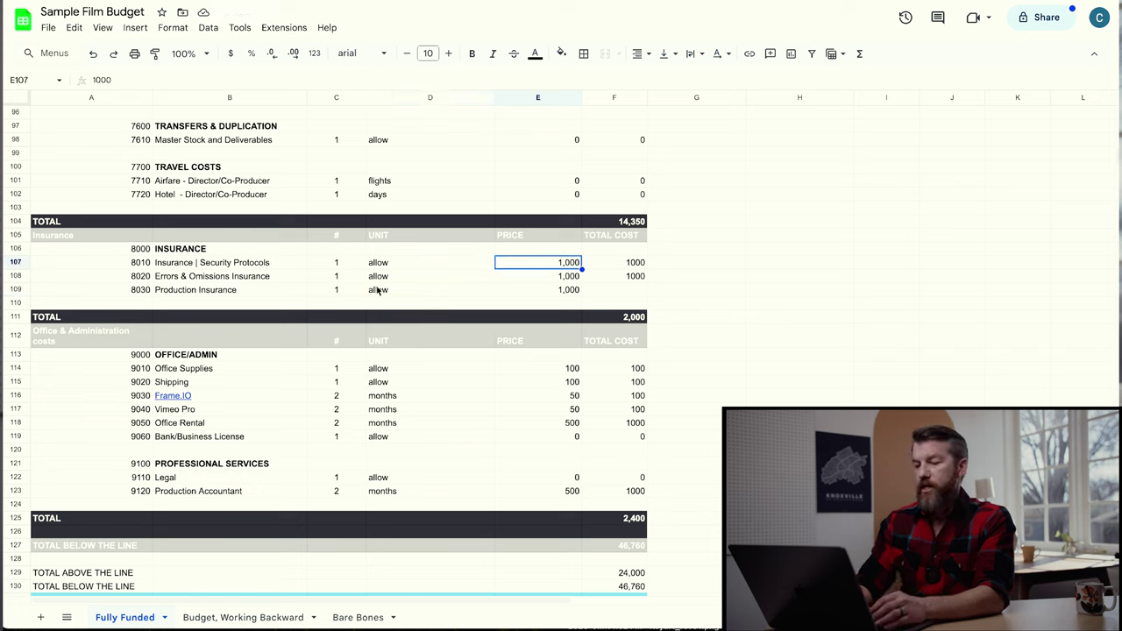
pyautogui.write('0')
pyautogui.press('Return')
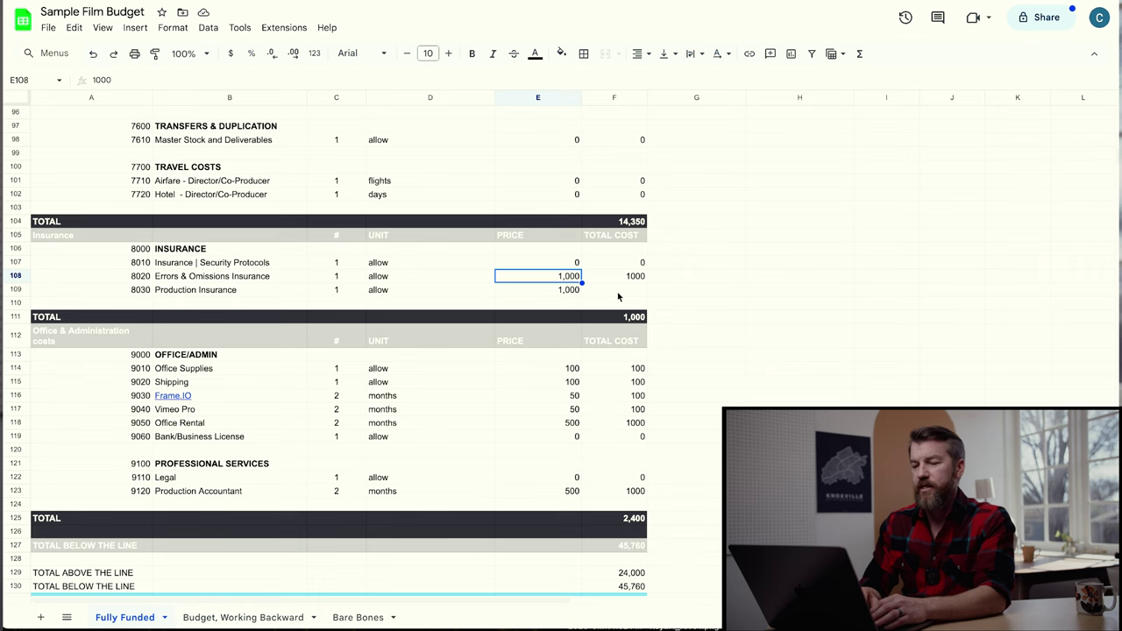
# - Calculate the Production Insurance total cost in F109 with the formula =E109*C109
pyautogui.click(618, 292)
pyautogui.write('=E109*C109')
pyautogui.scroll(-2, 667, 290)
pyautogui.scroll(-1, 665, 313)
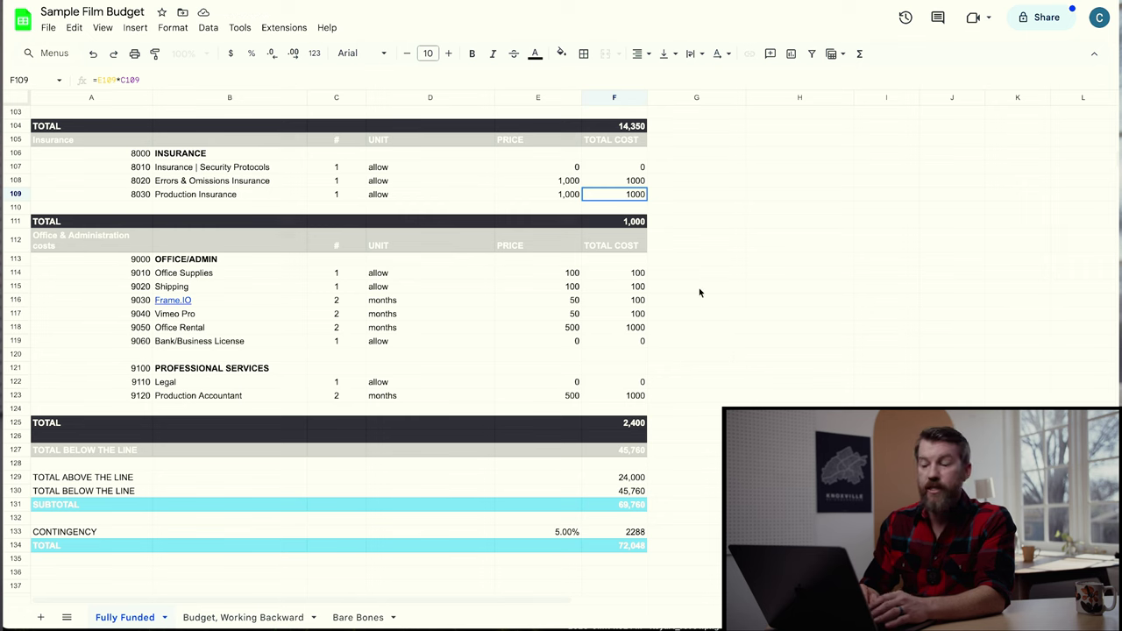
# - Set the Office Supplies, Shipping, Frame.IO, Vimeo Pro and Office Rental prices under Office/Admin to 0
pyautogui.scroll(-1, 699, 292)
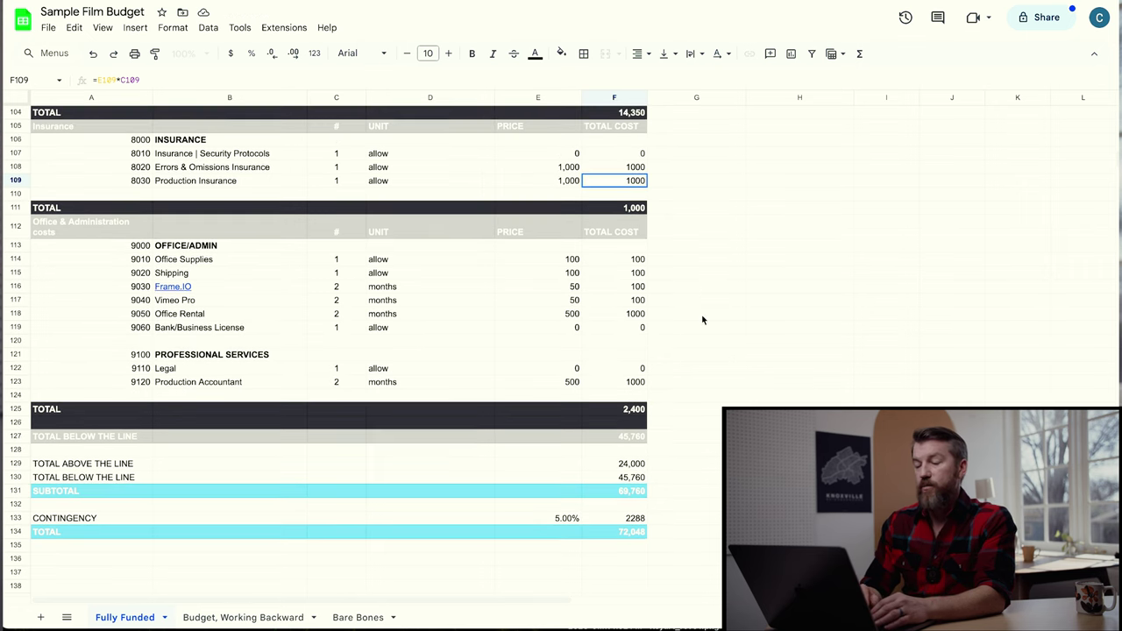
pyautogui.click(567, 261)
pyautogui.write('0')
pyautogui.press('Return')
pyautogui.write('0')
pyautogui.press('Return')
pyautogui.write('0')
pyautogui.press('Return')
pyautogui.write('0 0')
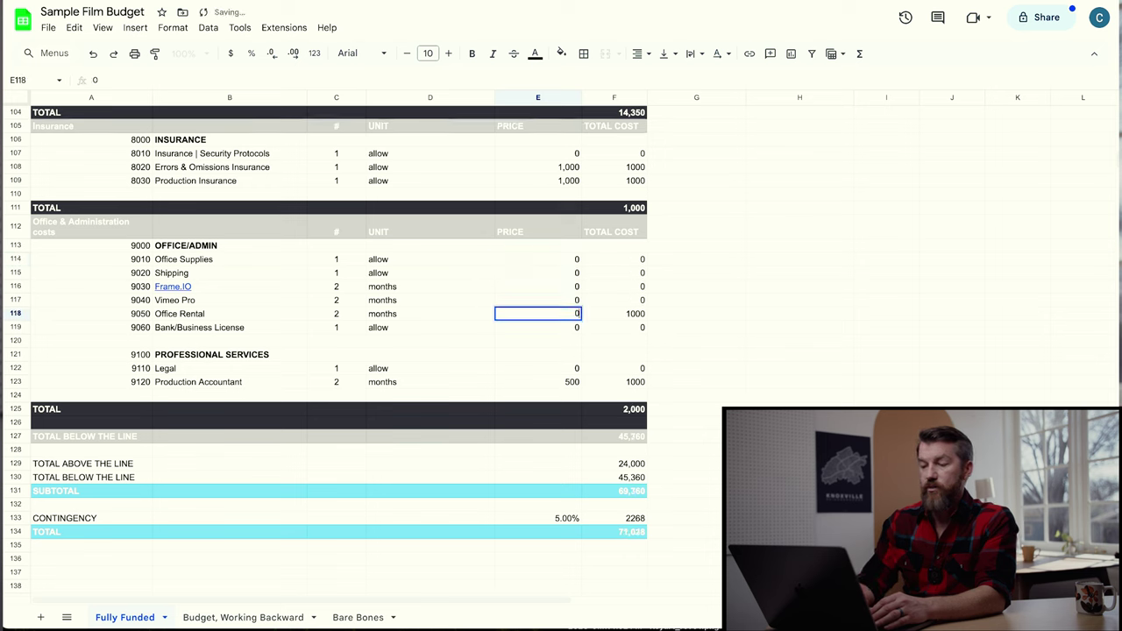
pyautogui.press('Return')
# - Set the Production Accountant price under Professional Services to 0
pyautogui.press('Return')
pyautogui.press('Return')
pyautogui.press('Return')
pyautogui.press('Return')
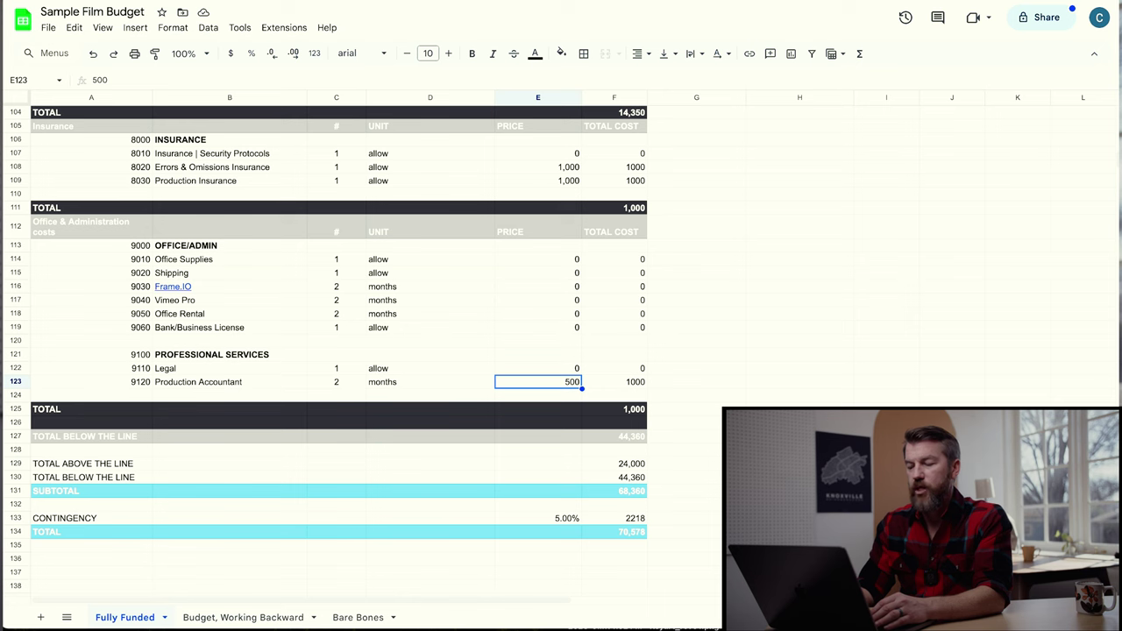
pyautogui.press('Return')
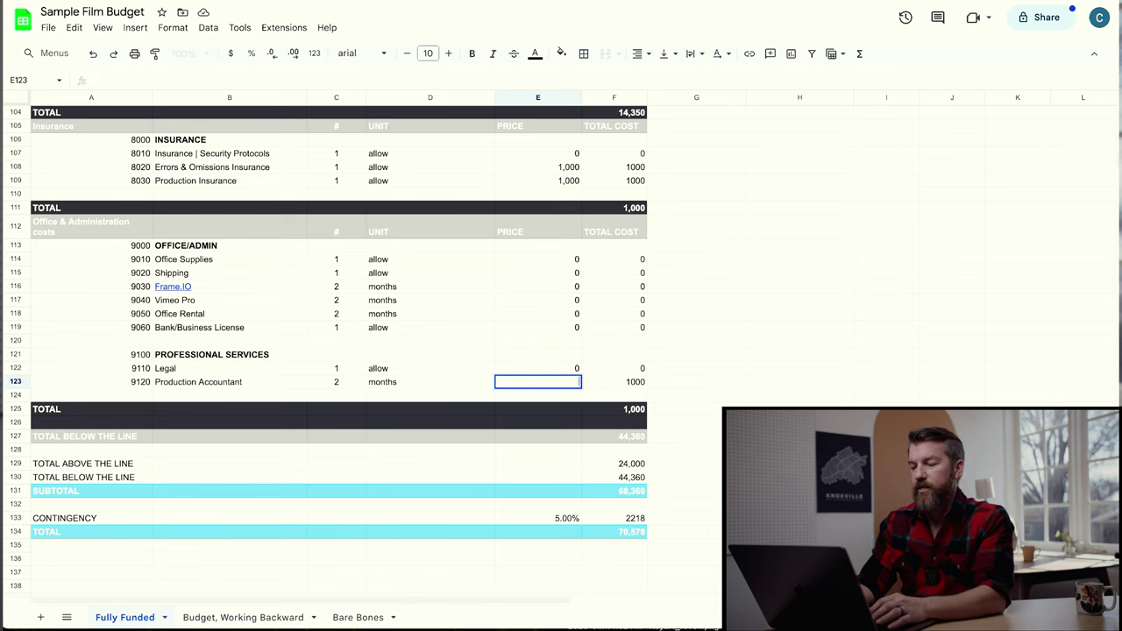
pyautogui.press('Return')
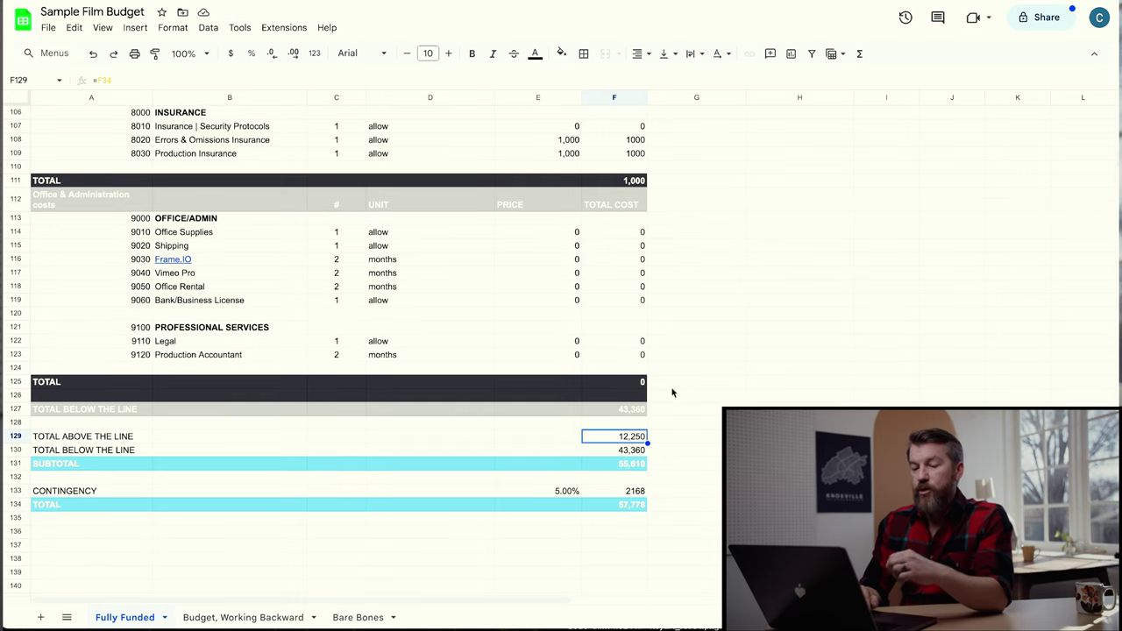
# - Examine the Total Below the Line formula and trace the section totals it adds up
pyautogui.doubleClick(626, 409)
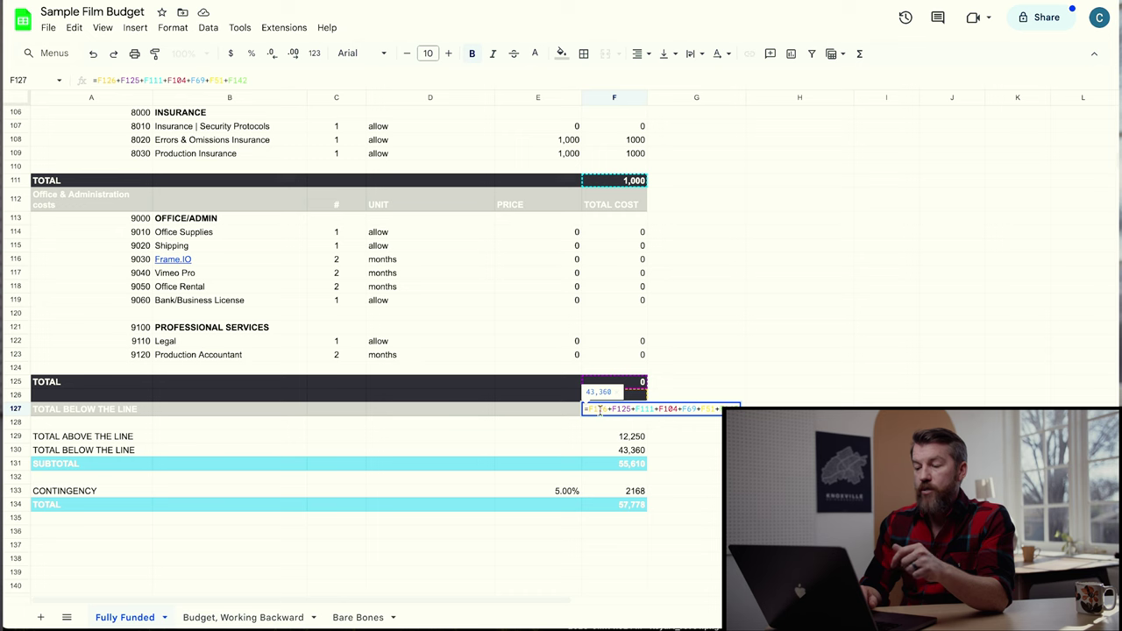
pyautogui.scroll(8, 687, 348)
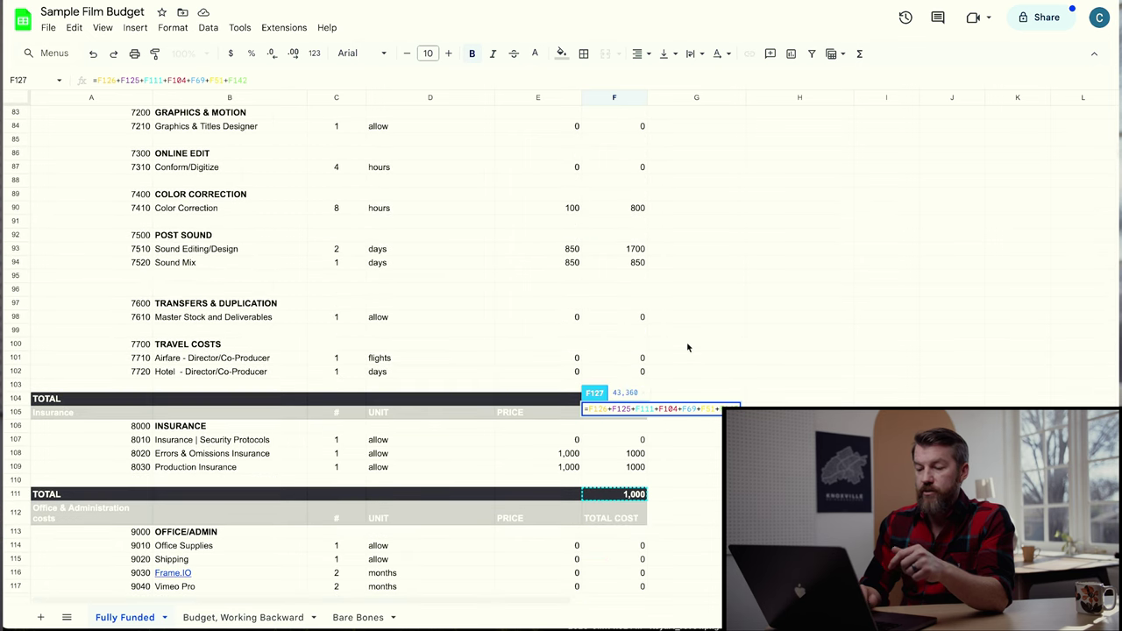
pyautogui.scroll(12, 738, 349)
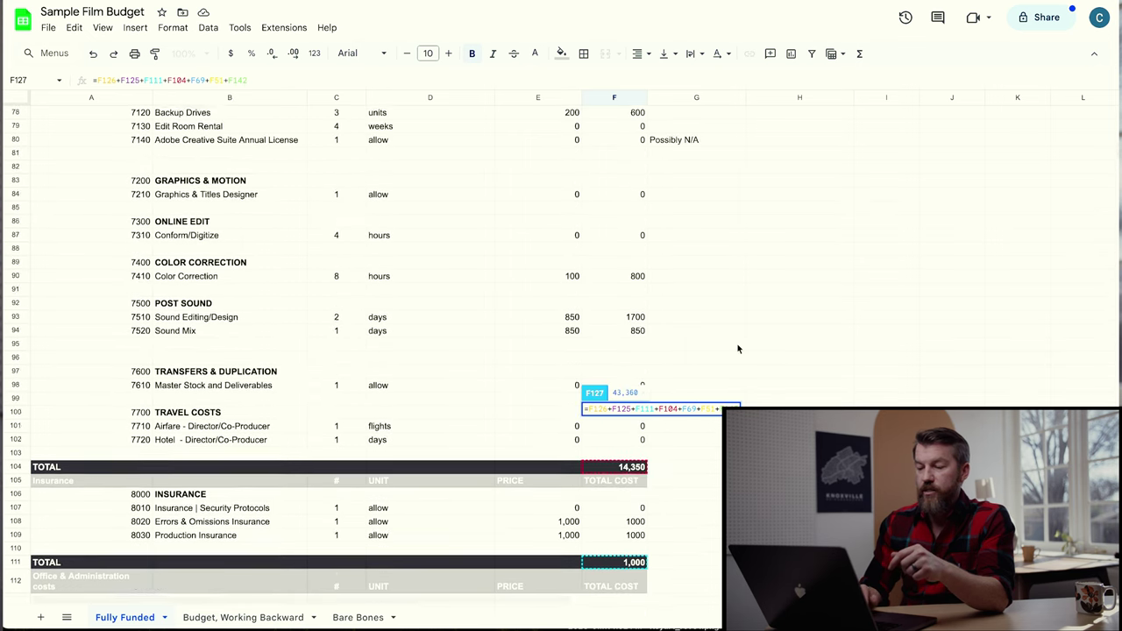
pyautogui.scroll(6, 686, 386)
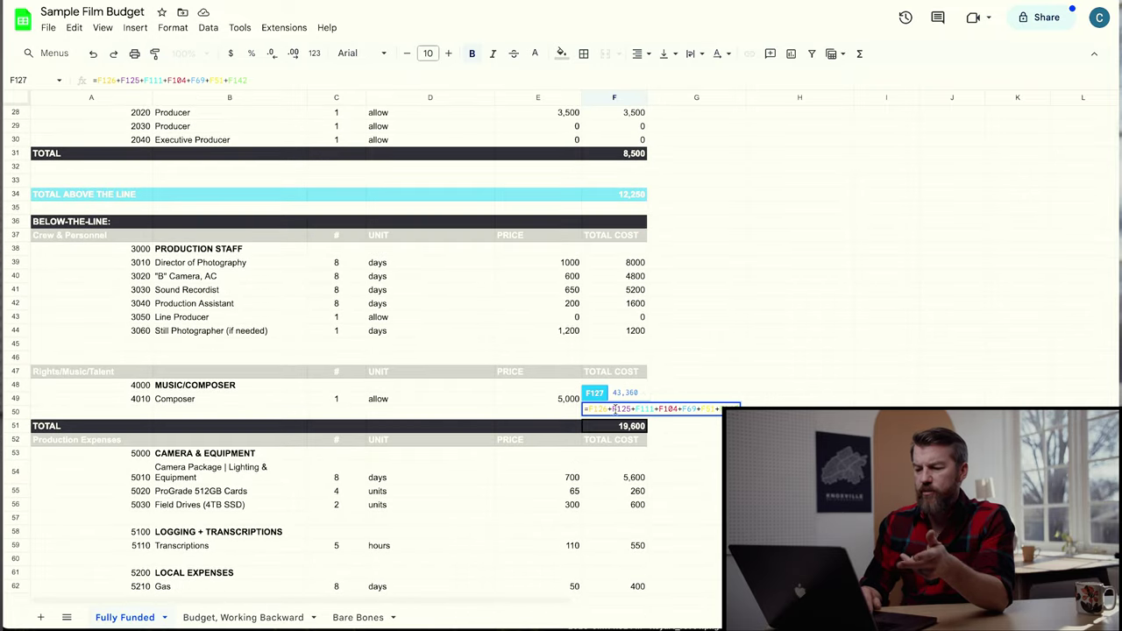
pyautogui.scroll(-10, 669, 453)
pyautogui.scroll(-15, 669, 454)
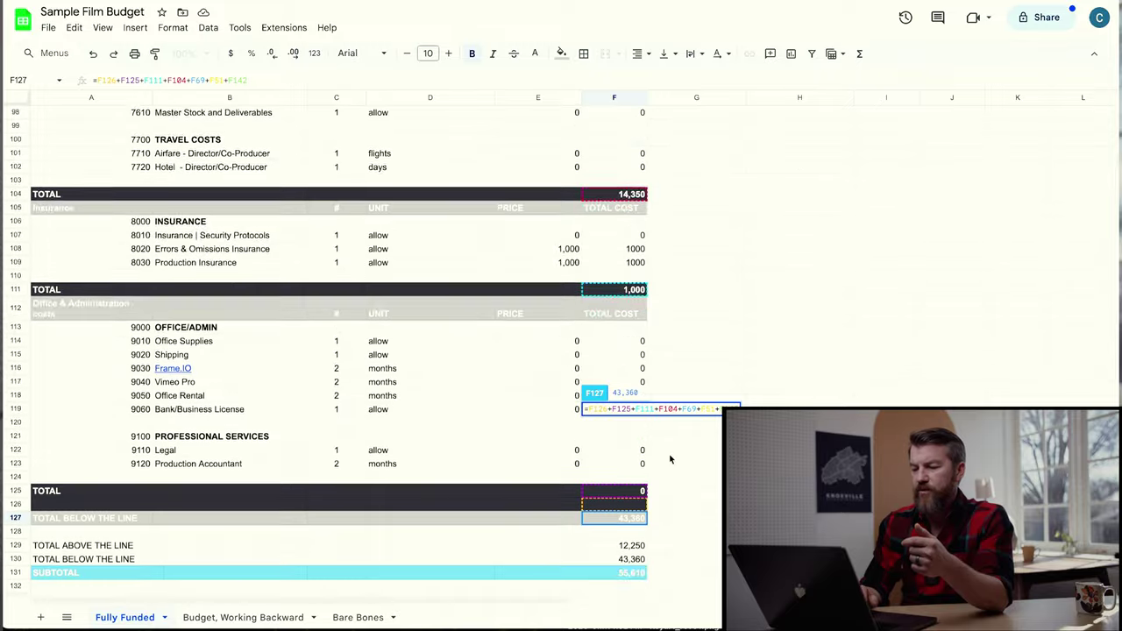
pyautogui.press('Return')
# - Inspect the Total Above the Line, Total Below the Line and Subtotal amounts in the budget summary
pyautogui.click(653, 288)
pyautogui.click(638, 277)
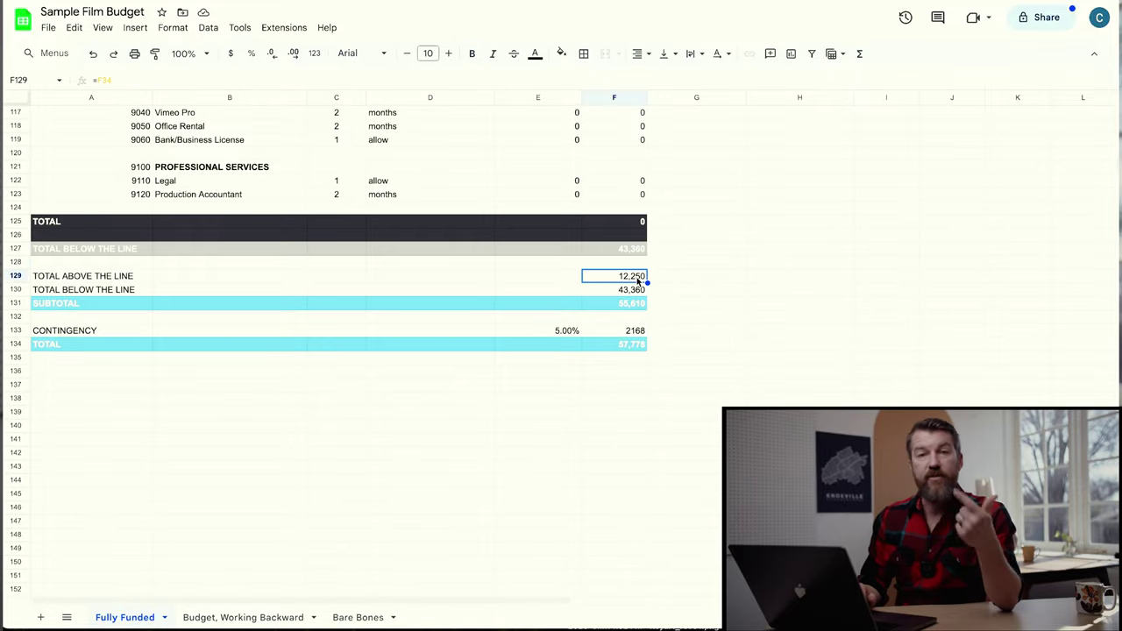
pyautogui.click(638, 304)
pyautogui.click(637, 276)
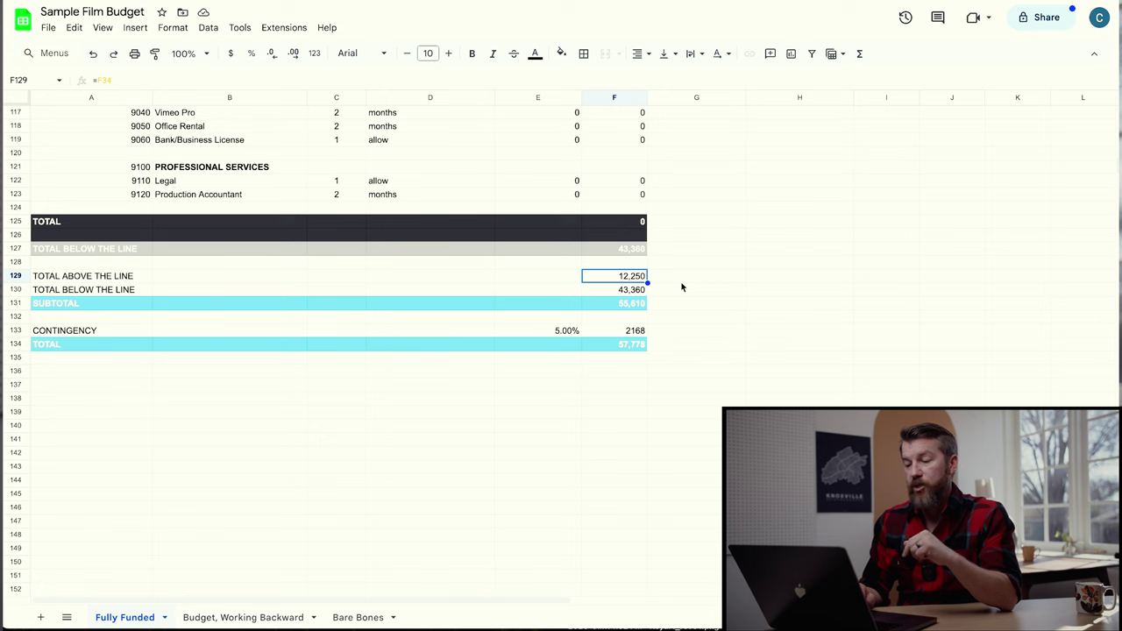
pyautogui.click(634, 290)
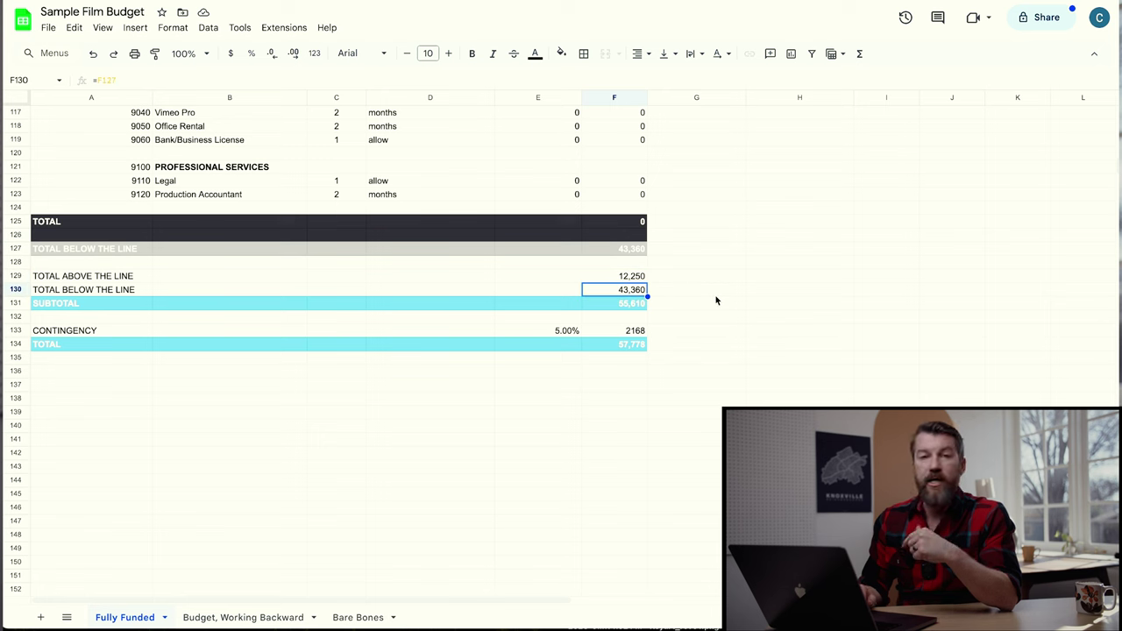
pyautogui.click(633, 304)
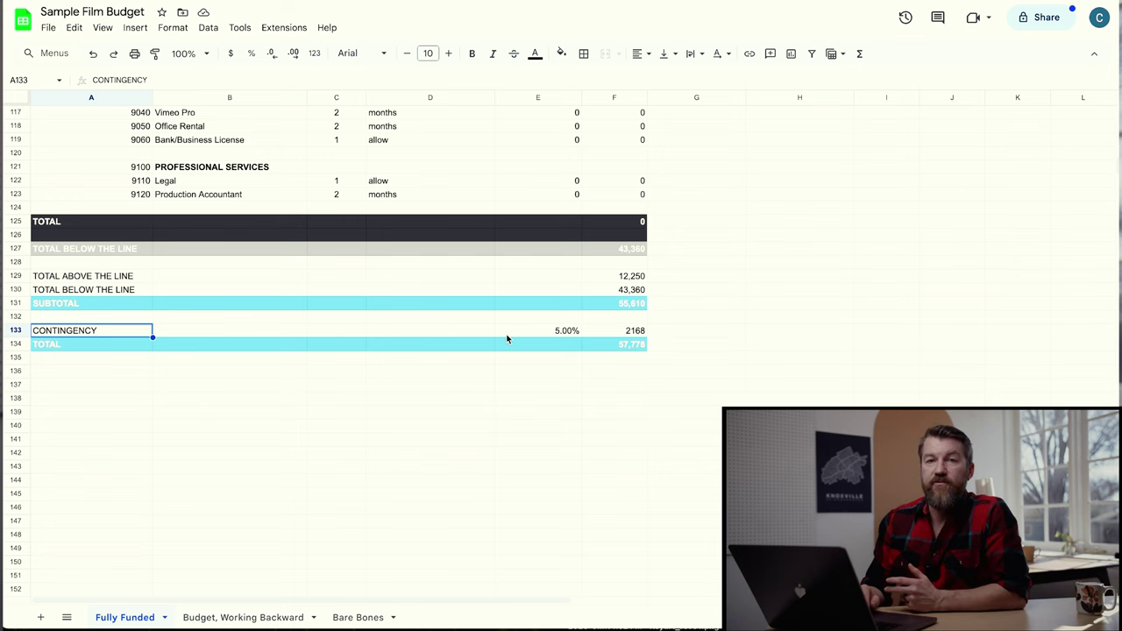
# - Inspect the contingency percentage, the formula behind the contingency amount and the final total in the budget summary
pyautogui.click(568, 333)
pyautogui.click(633, 333)
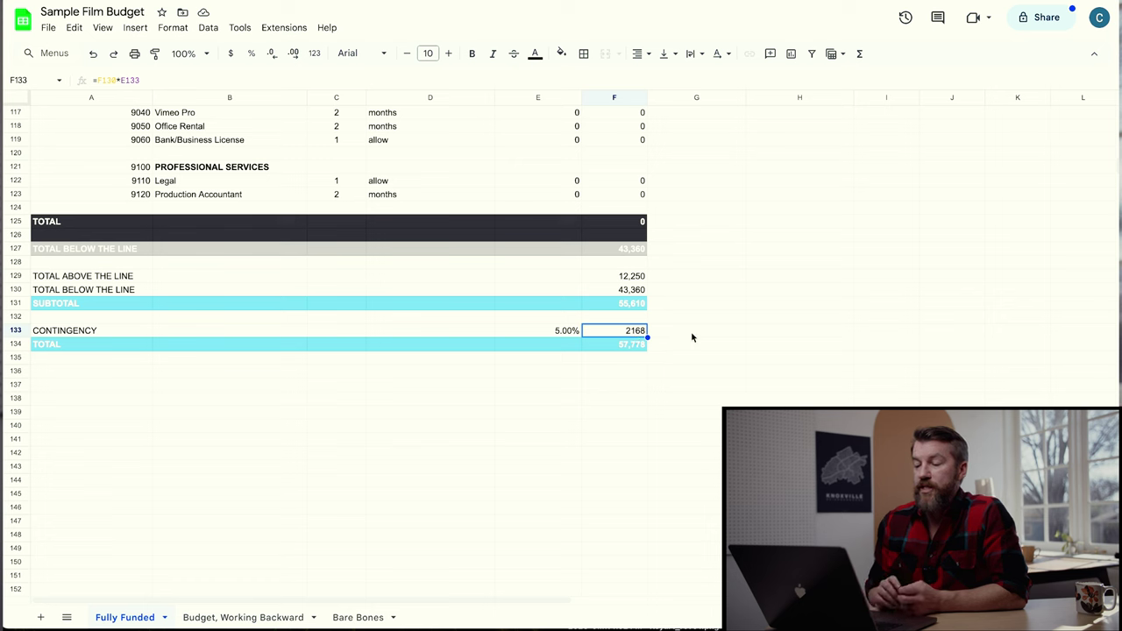
pyautogui.press('Down')
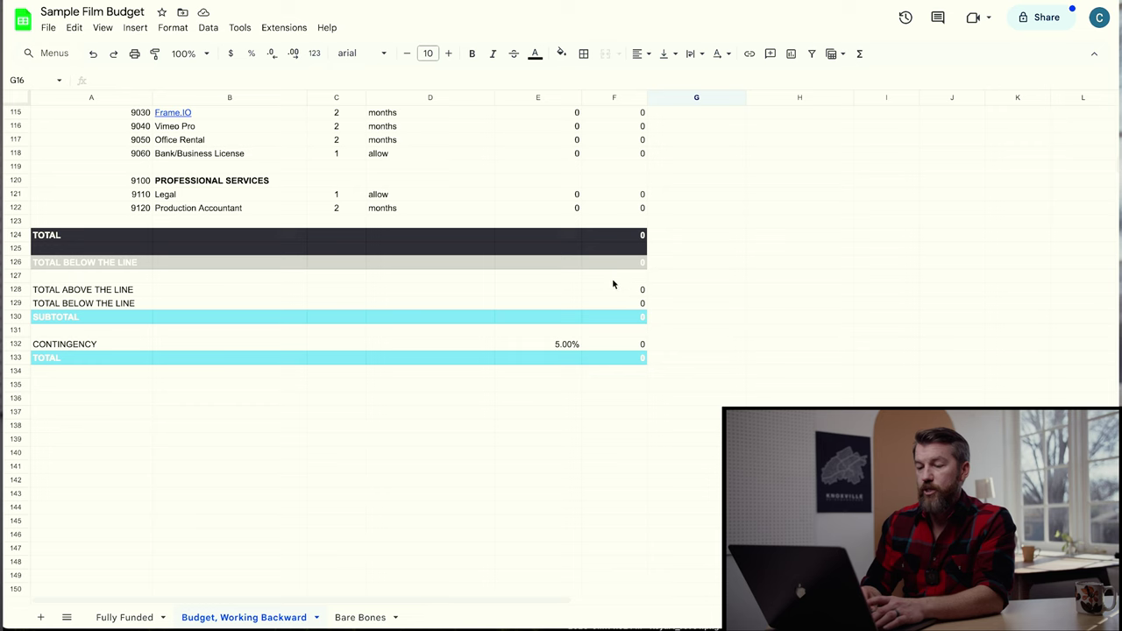
# - On the Budget, Working Backward sheet, enter $20,000 in F127 above the summary totals and make the Subtotal the sum of F127:F129
pyautogui.click(612, 277)
pyautogui.write('$28')
pyautogui.press('Return')
pyautogui.moveTo(634, 276); pyautogui.dragTo(636, 307)
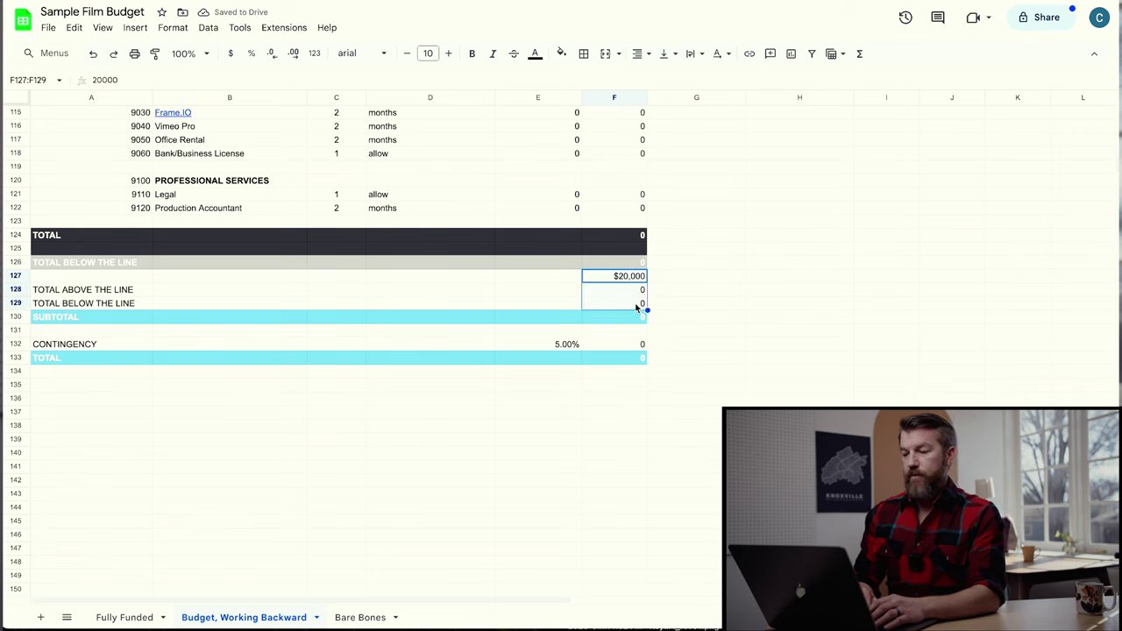
pyautogui.click(859, 53)
pyautogui.click(877, 76)
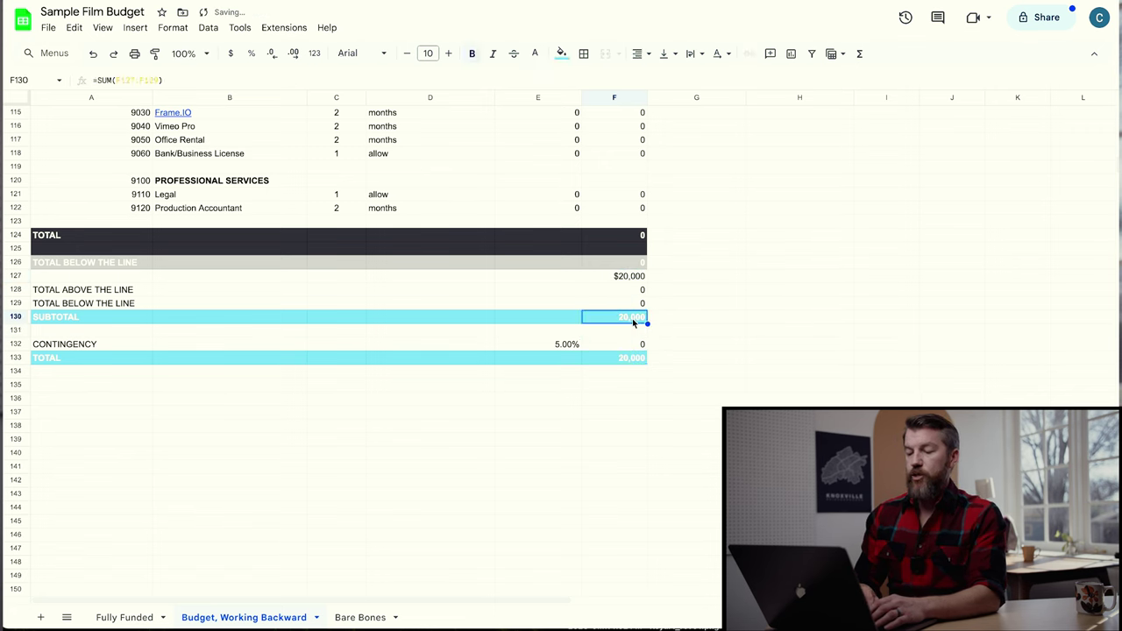
# - Set the price of the 2020 Producer line under Producing Staff to -2,000
pyautogui.scroll(20, 719, 316)
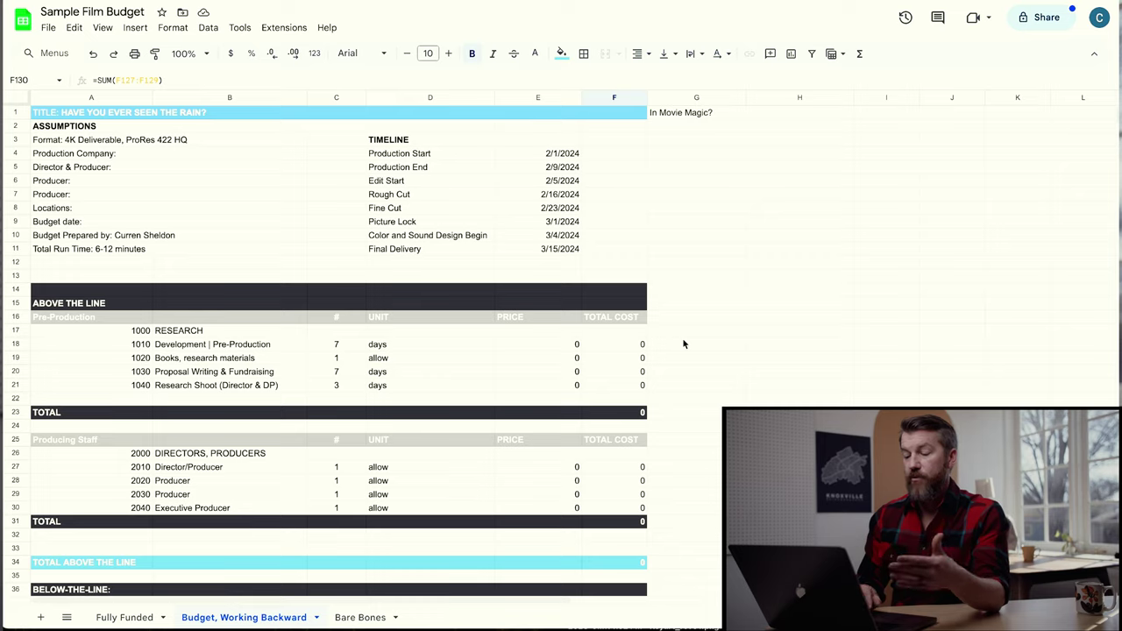
pyautogui.scroll(-20, 684, 344)
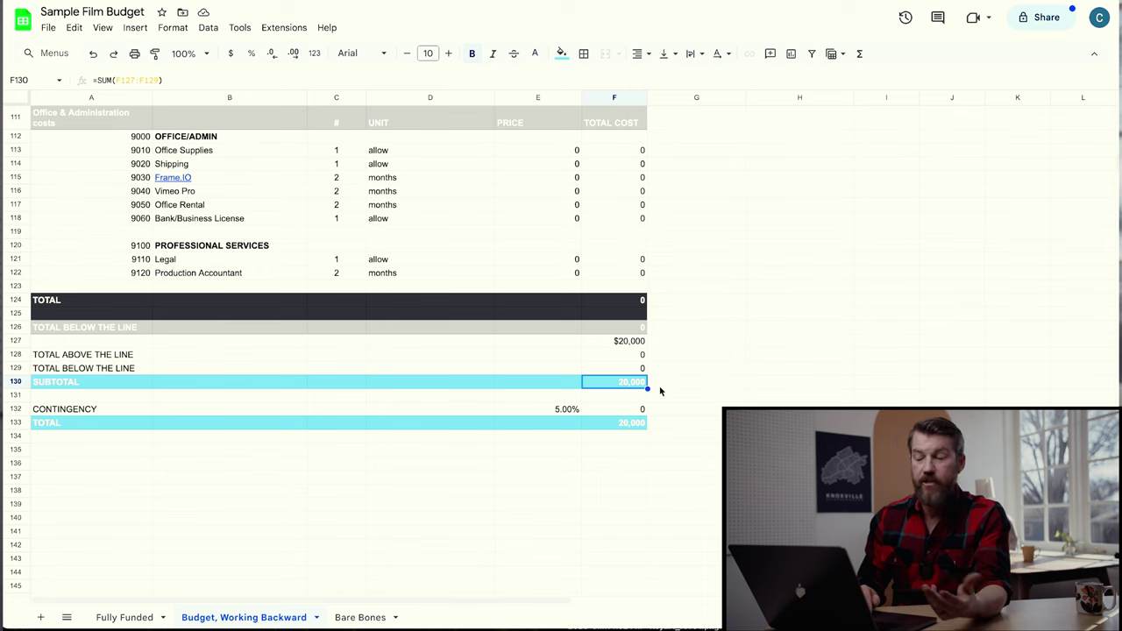
pyautogui.scroll(20, 678, 376)
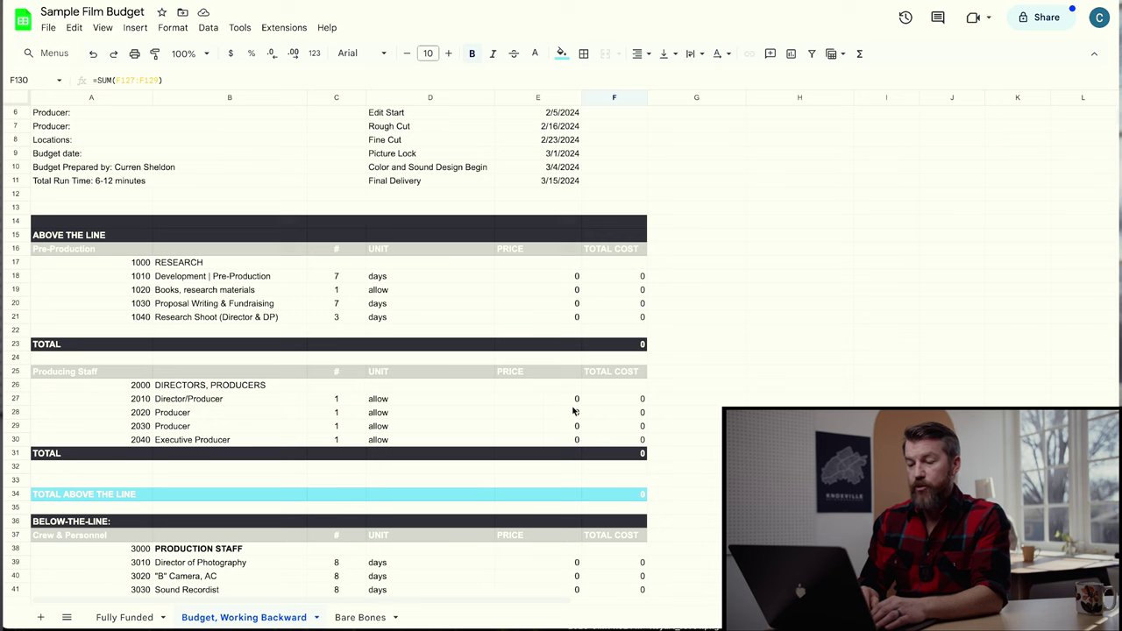
pyautogui.scroll(-1, 570, 406)
pyautogui.click(578, 386)
pyautogui.click(701, 387)
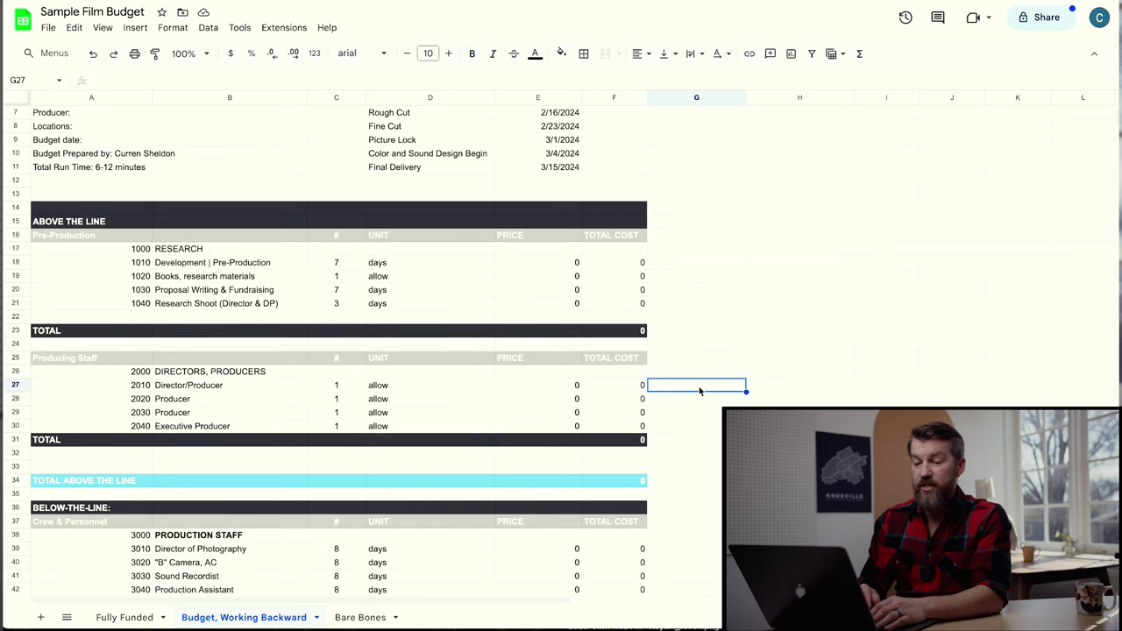
pyautogui.scroll(-1, 700, 392)
pyautogui.scroll(-1, 338, 375)
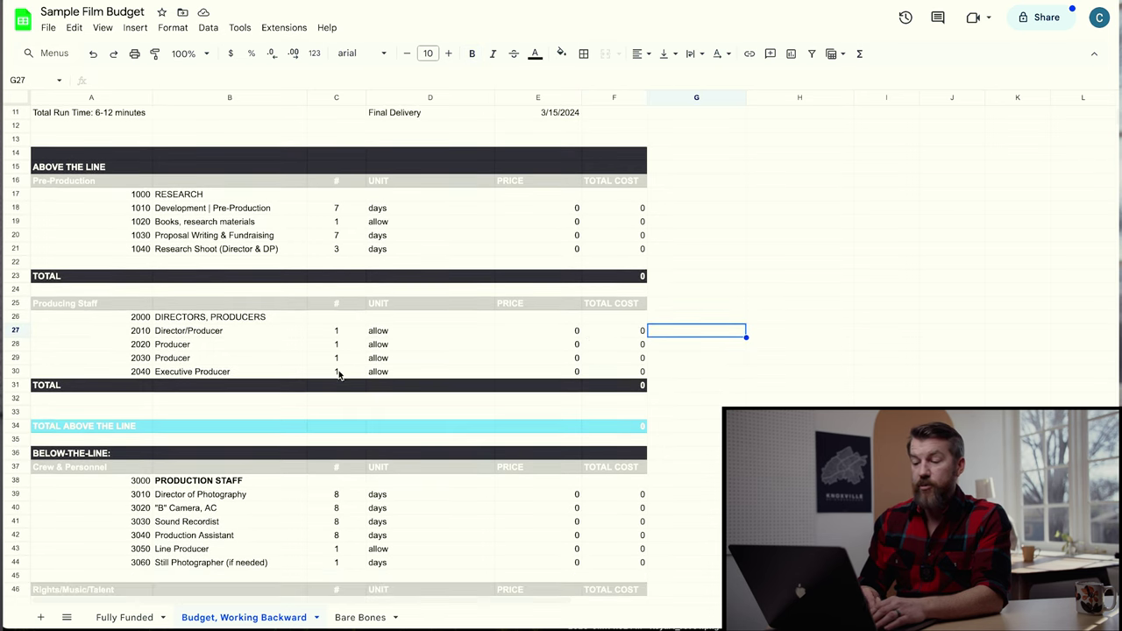
pyautogui.click(570, 349)
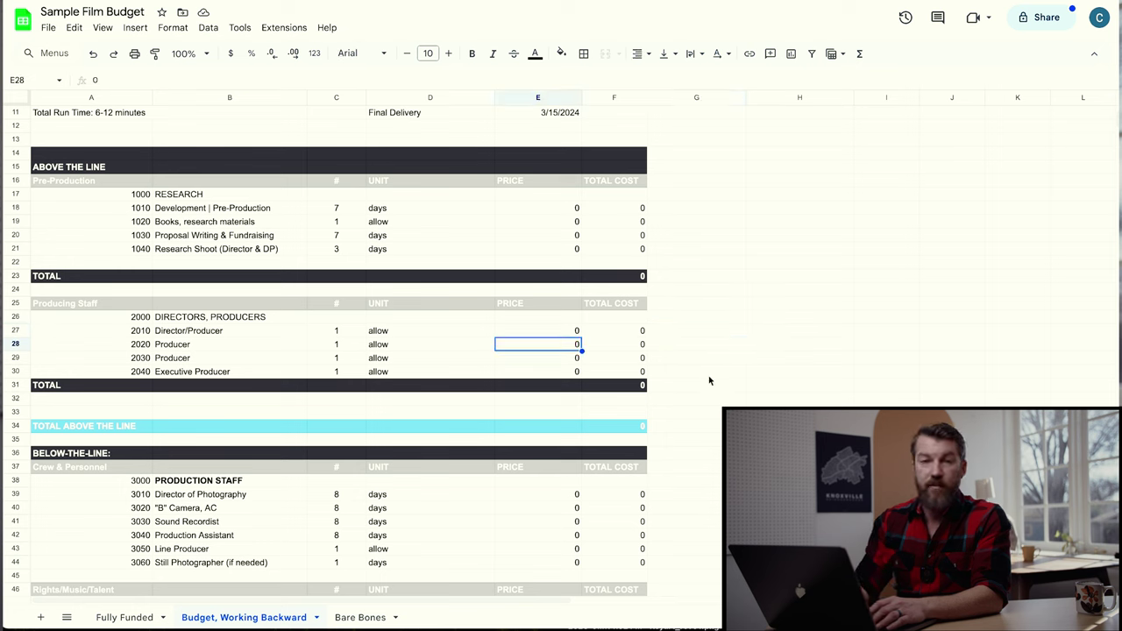
pyautogui.write('2000')
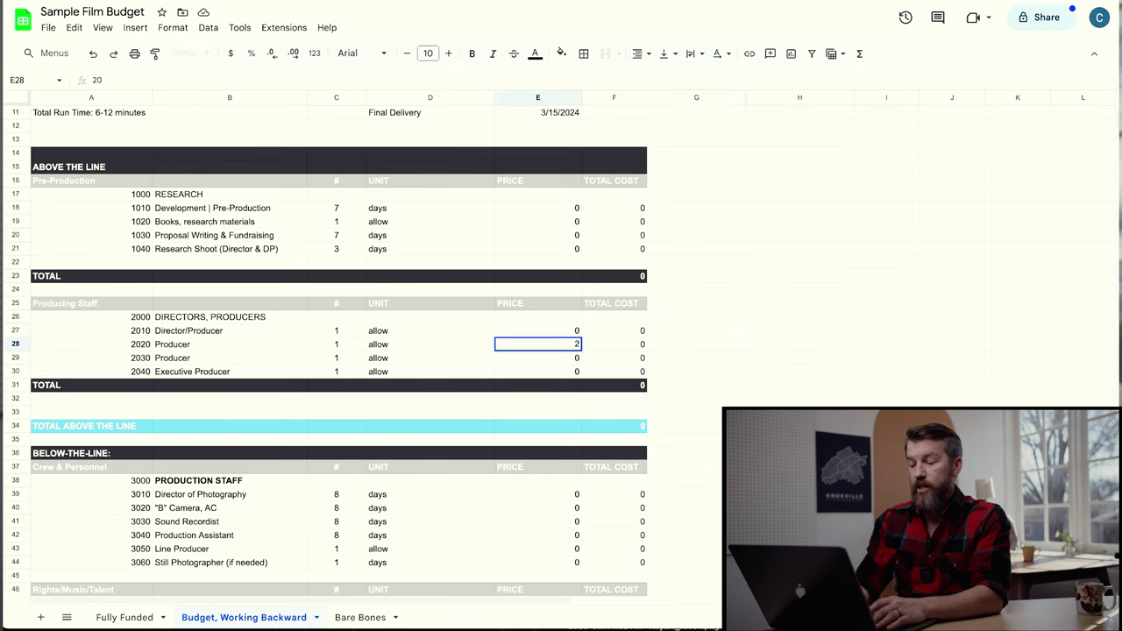
pyautogui.press('Return')
# - Go to the "B" Camera, AC price under Production Staff
pyautogui.scroll(-3, 339, 351)
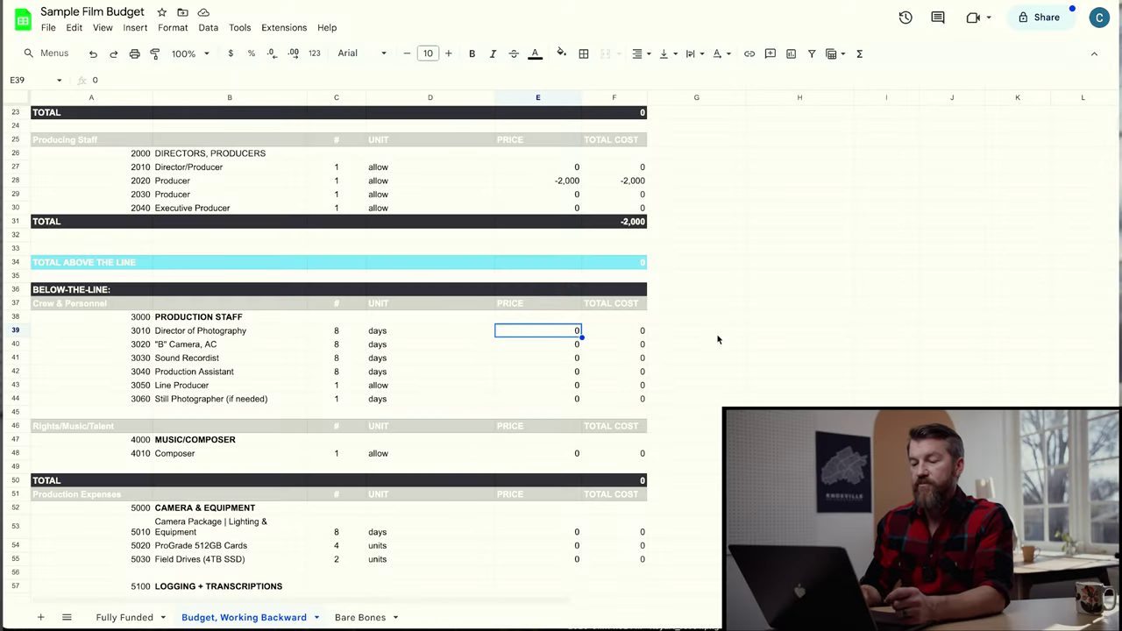
pyautogui.press('Down')
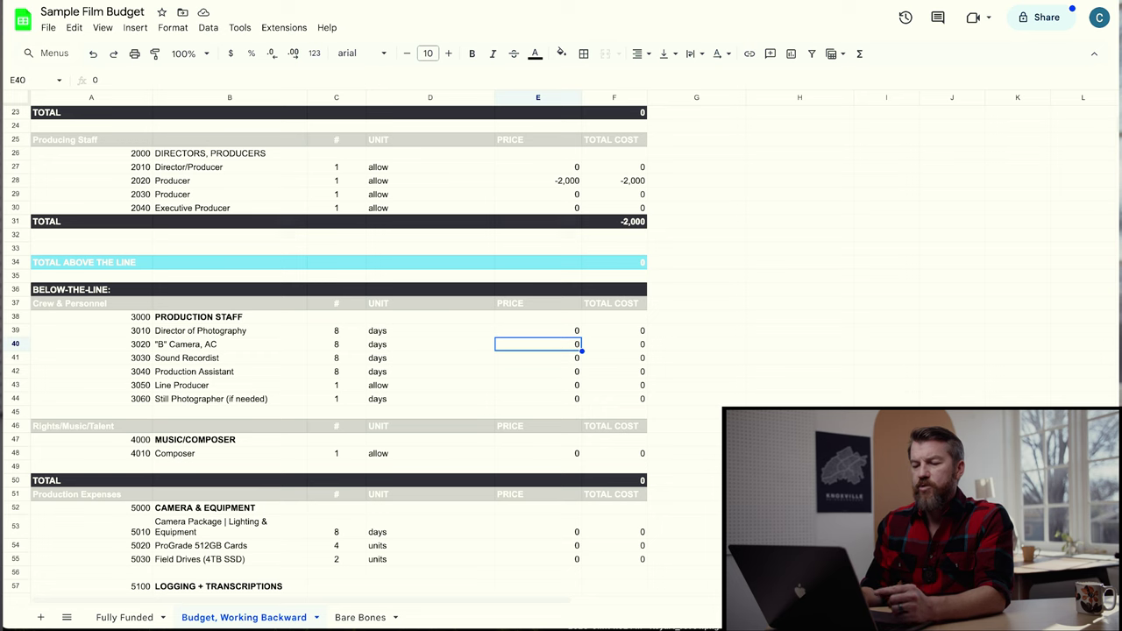